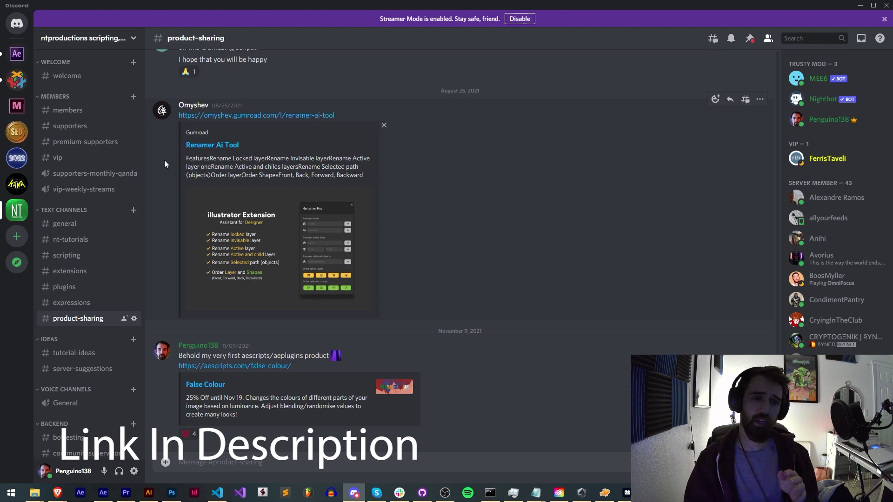
Switch to the #scripting channel in the Discord server sidebar.
{"action": "left_click", "coordinate": [70, 255]}
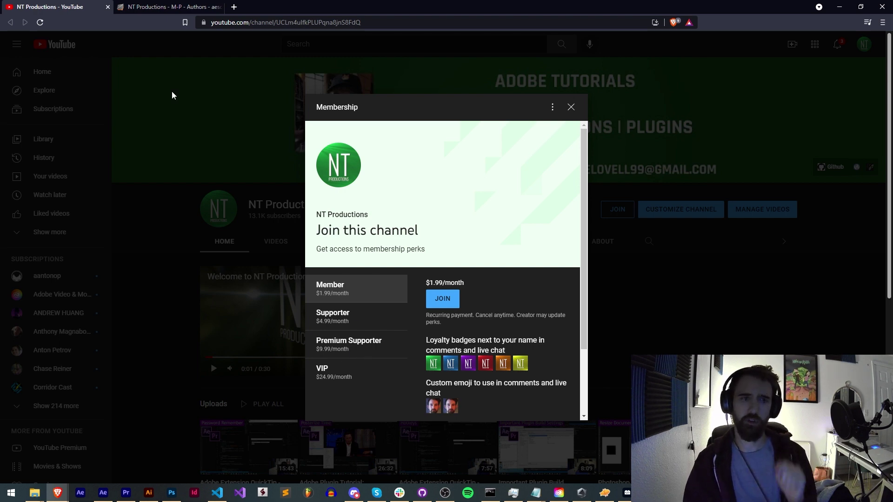
Show the NT Productions aescripts author page and highlight /nt-productions/ in its address.
{"action": "left_click", "coordinate": [167, 6]}
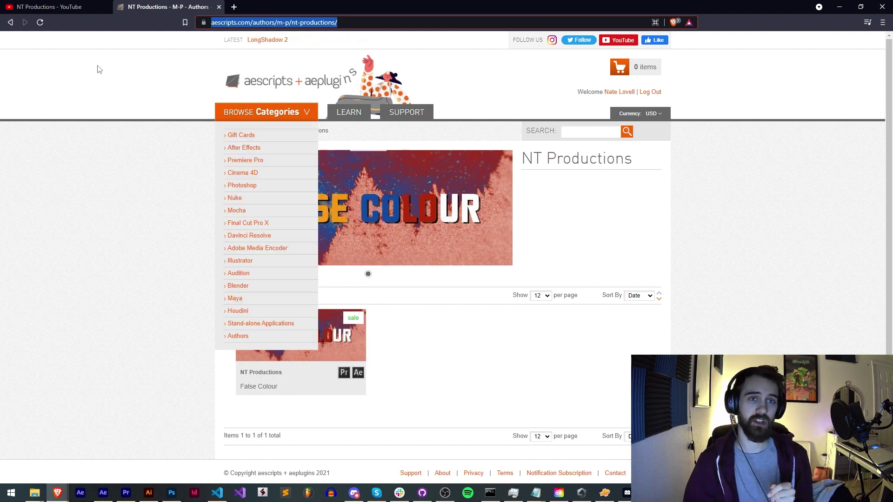
{"action": "left_click", "coordinate": [296, 22]}
{"action": "left_click_drag", "start_coordinate": [311, 22], "coordinate": [358, 22]}
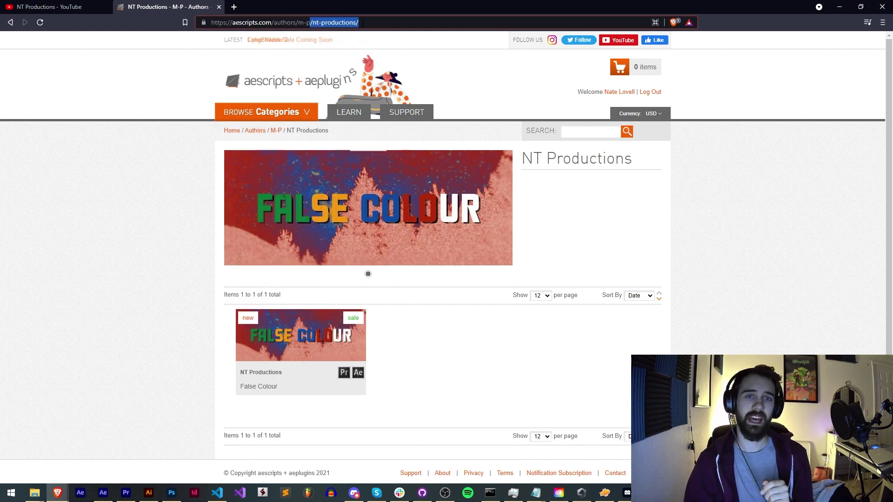
{"action": "mouse_move", "coordinate": [324, 335]}
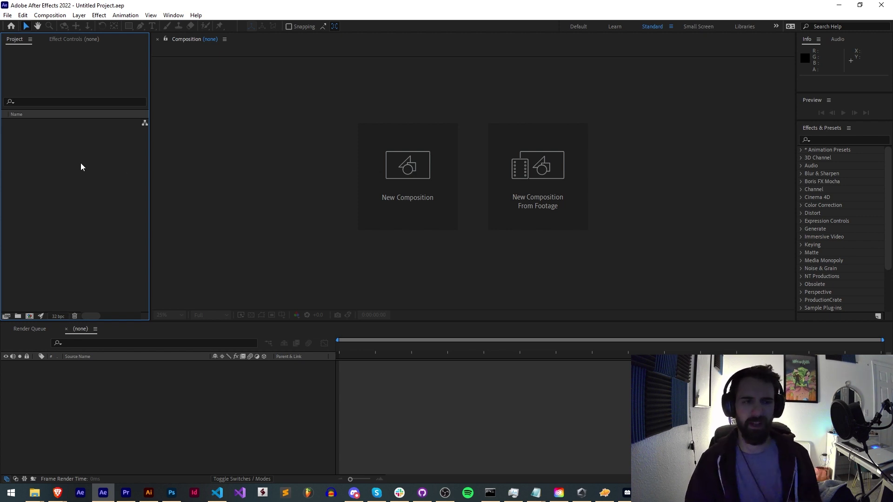
Run the Scale Composition.jsx script from File > Scripts.
{"action": "left_click", "coordinate": [12, 18]}
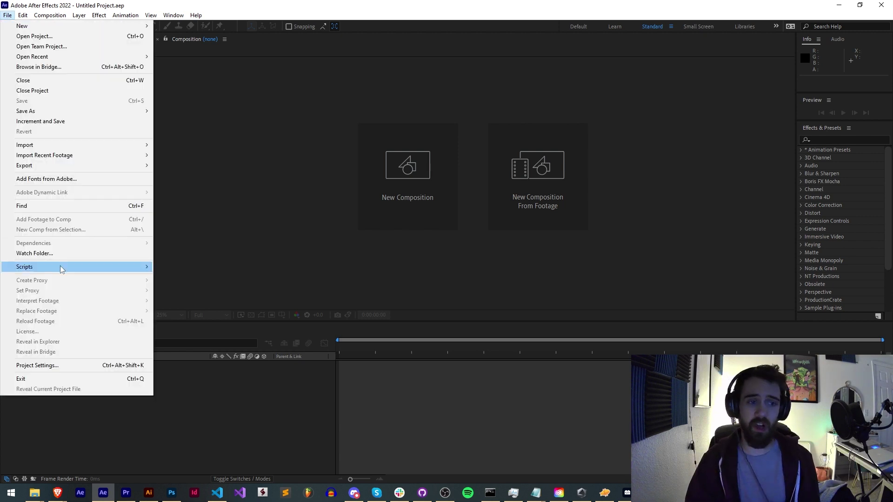
{"action": "mouse_move", "coordinate": [60, 268]}
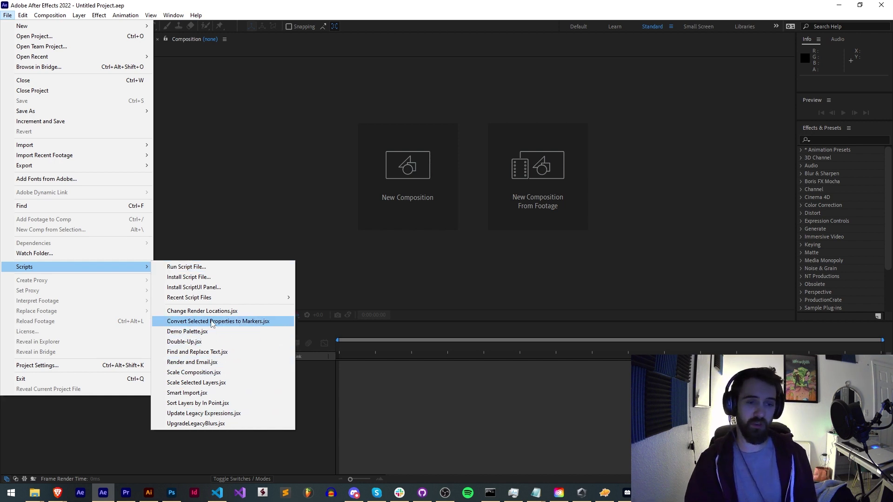
{"action": "left_click", "coordinate": [219, 374]}
Reposition the floating Scale Composition panel lower and to the right.
{"action": "left_click_drag", "start_coordinate": [434, 208], "coordinate": [222, 163]}
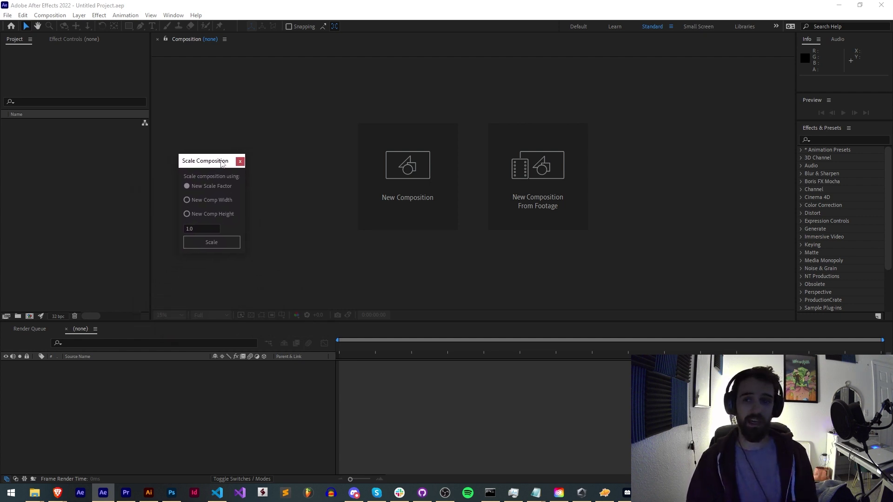
{"action": "mouse_move", "coordinate": [26, 43]}
{"action": "left_mouse_down"}
{"action": "mouse_move", "coordinate": [56, 41]}
{"action": "mouse_move", "coordinate": [54, 120]}
{"action": "mouse_move", "coordinate": [21, 46]}
{"action": "left_mouse_up"}
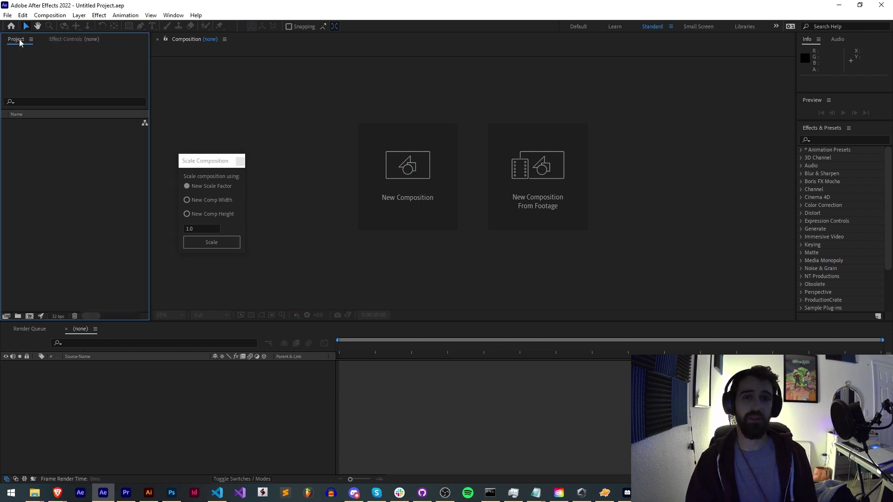
{"action": "left_click_drag", "start_coordinate": [207, 164], "coordinate": [256, 204]}
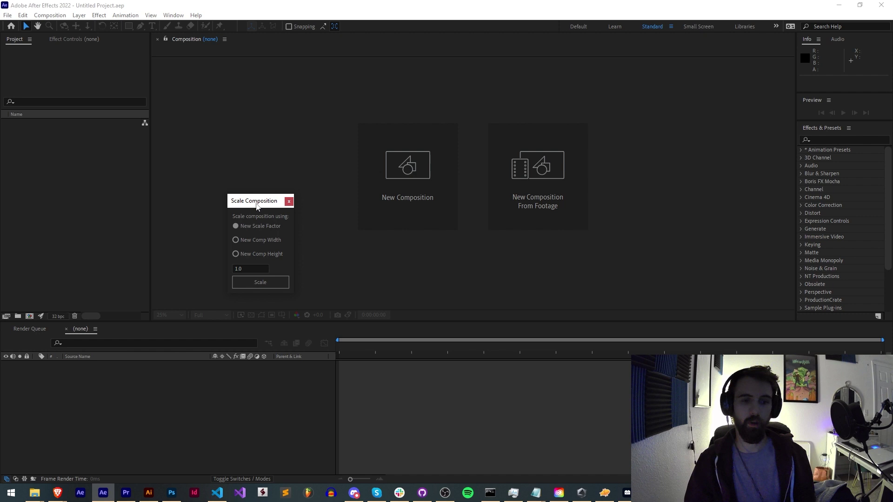
In Illustrator, run the ImageTracing script from File > Scripts.
{"action": "left_click", "coordinate": [149, 492]}
{"action": "left_click", "coordinate": [47, 6]}
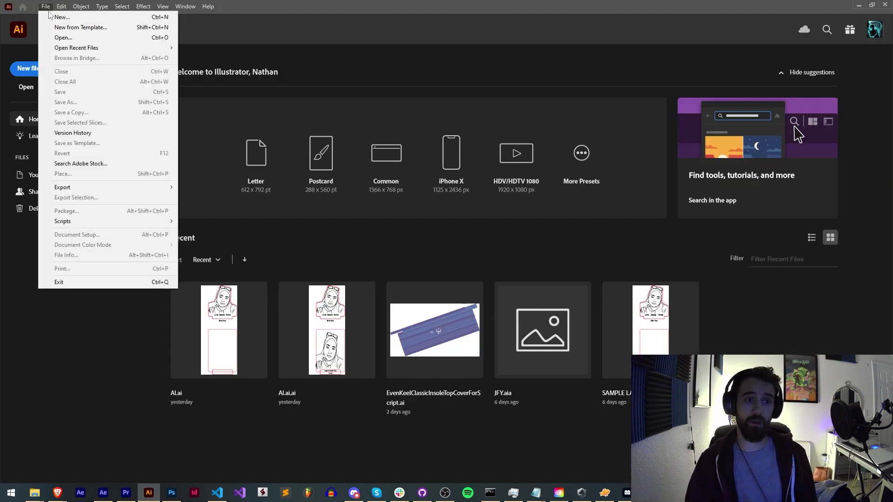
{"action": "mouse_move", "coordinate": [126, 222]}
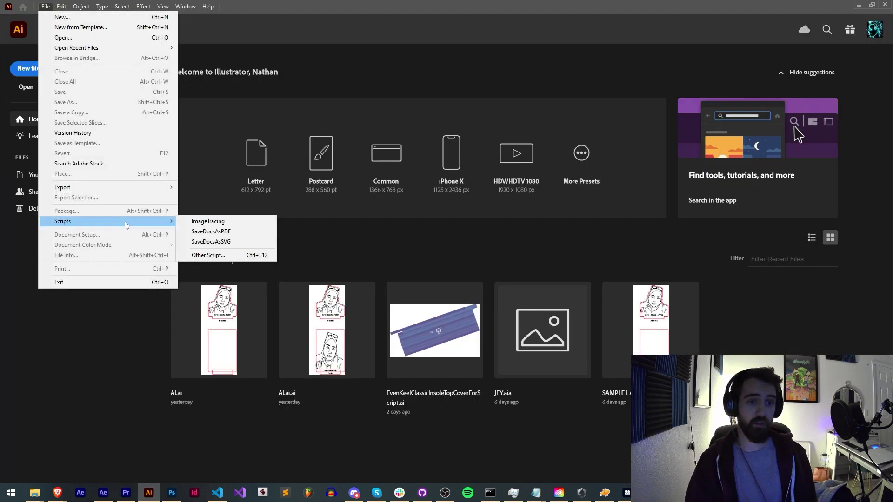
{"action": "left_click", "coordinate": [207, 225]}
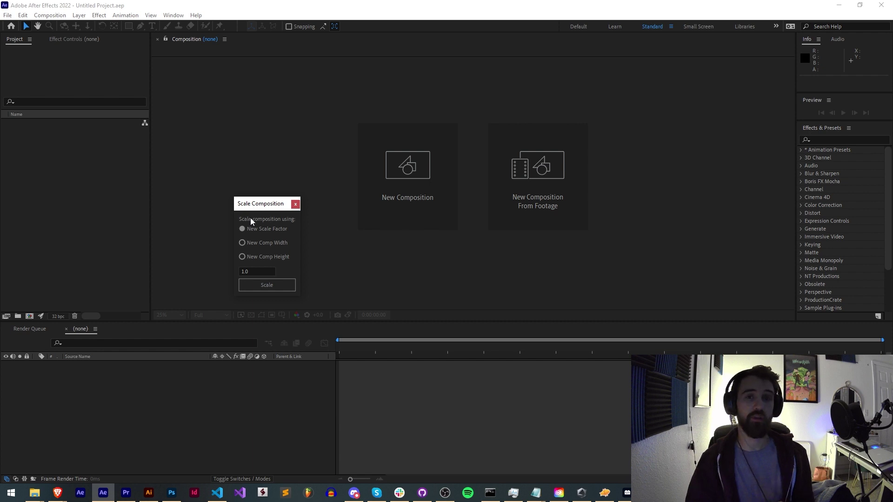
{"action": "left_click", "coordinate": [251, 242]}
{"action": "left_click", "coordinate": [488, 280]}
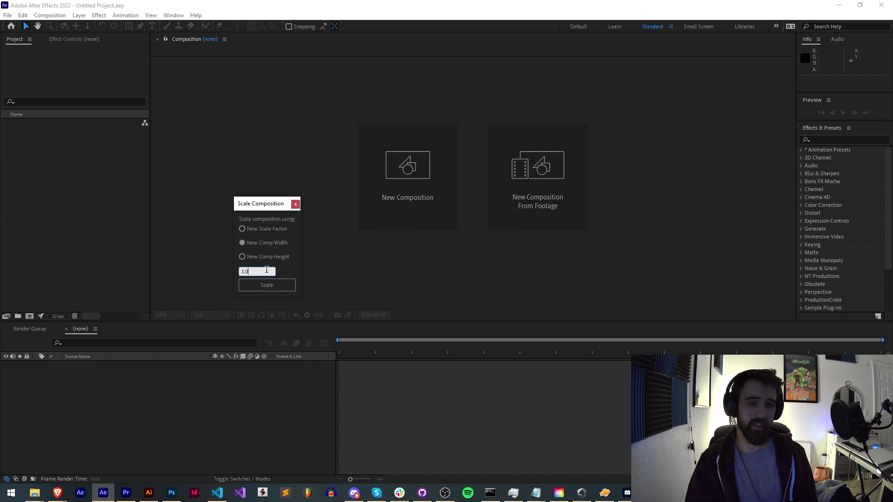
{"action": "left_click", "coordinate": [276, 287]}
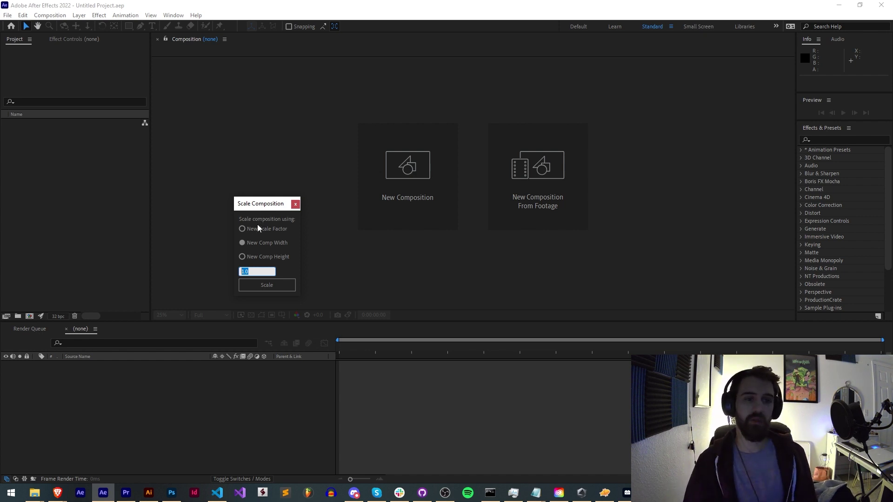
{"action": "left_click", "coordinate": [259, 228]}
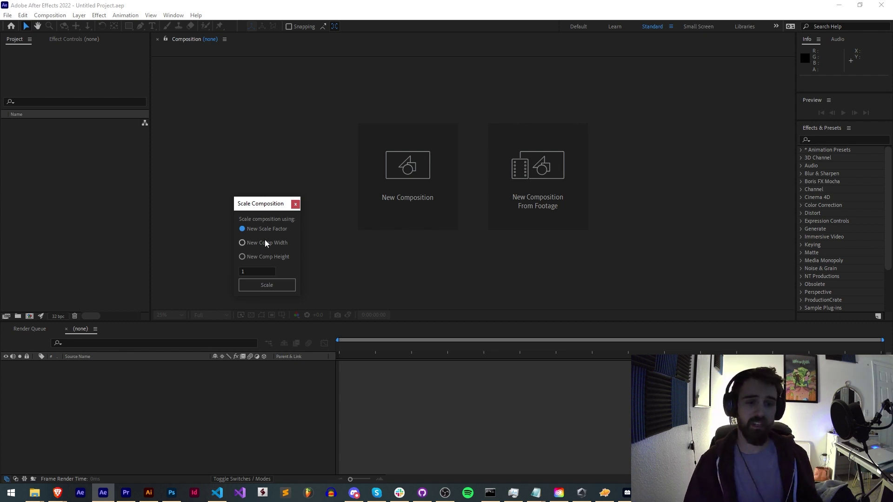
{"action": "left_click_drag", "start_coordinate": [263, 207], "coordinate": [205, 180]}
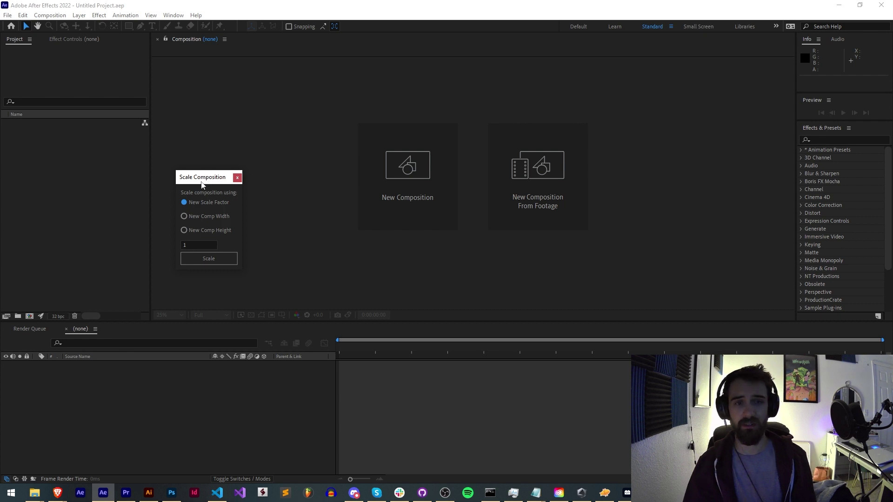
{"action": "left_click_drag", "start_coordinate": [206, 181], "coordinate": [184, 224]}
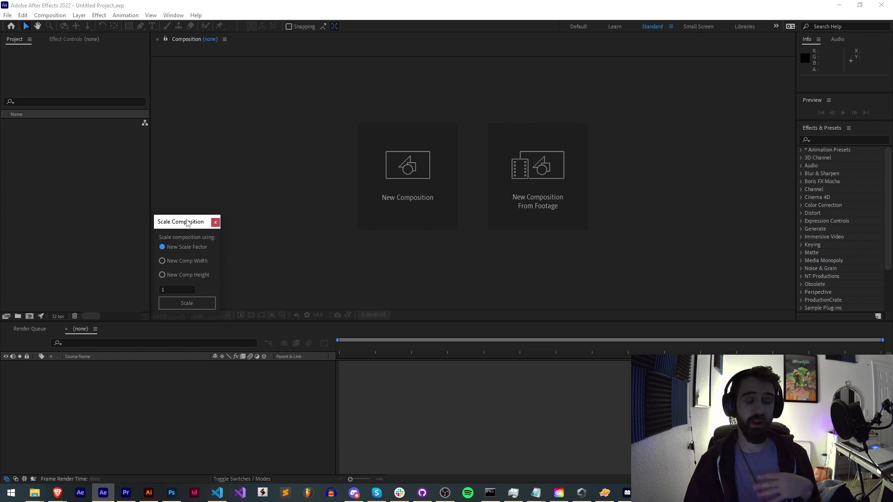
Create a new composition named Certain.
{"action": "left_click", "coordinate": [98, 260]}
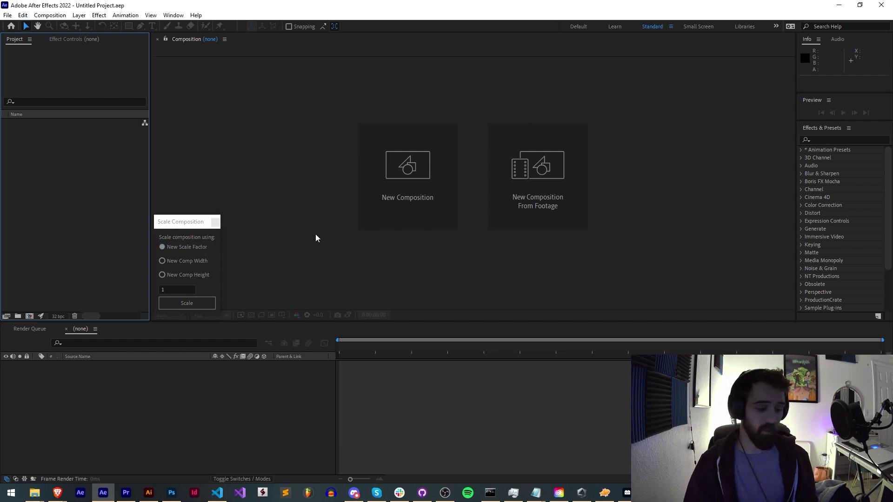
{"action": "key", "text": "ctrl+n"}
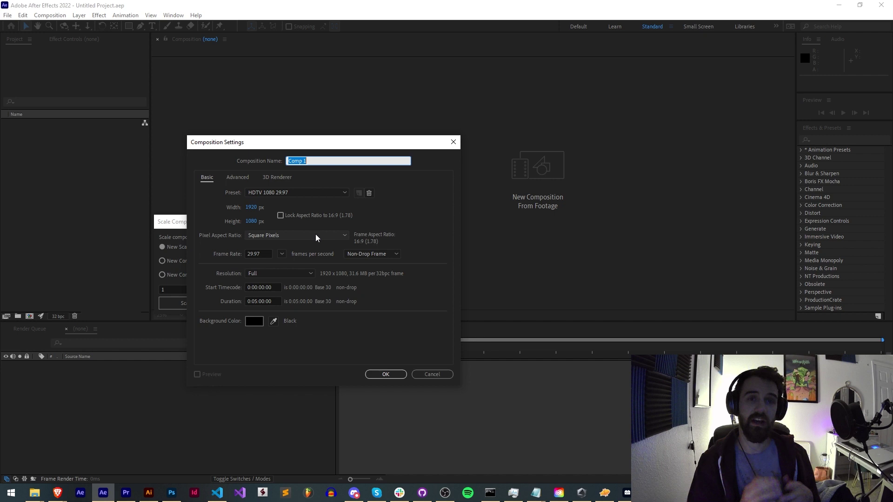
{"action": "type", "text": "Certain"}
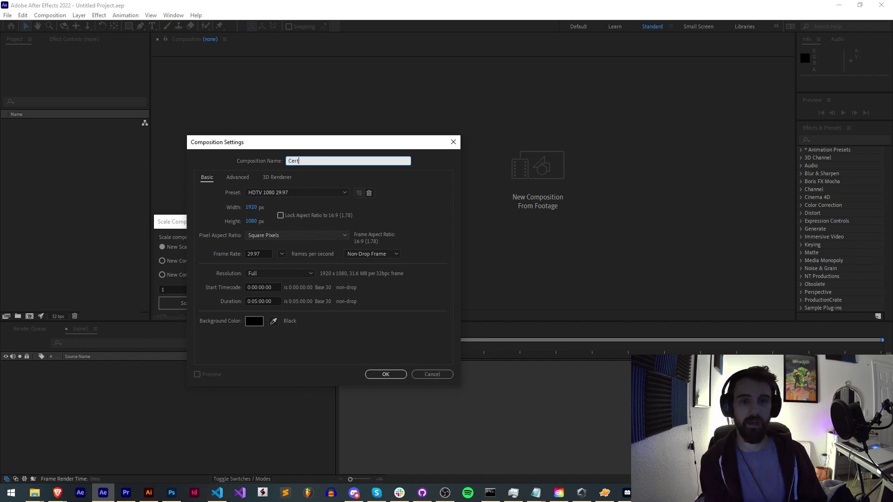
{"action": "left_click", "coordinate": [251, 207]}
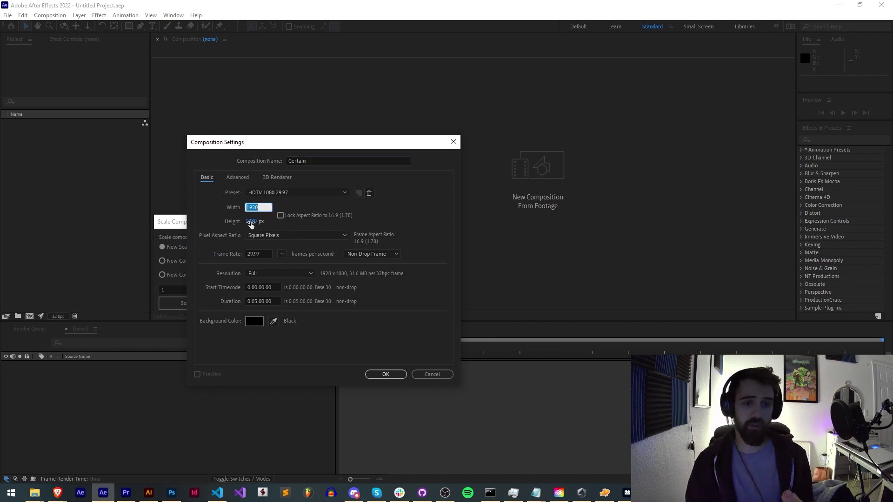
{"action": "left_click", "coordinate": [398, 372]}
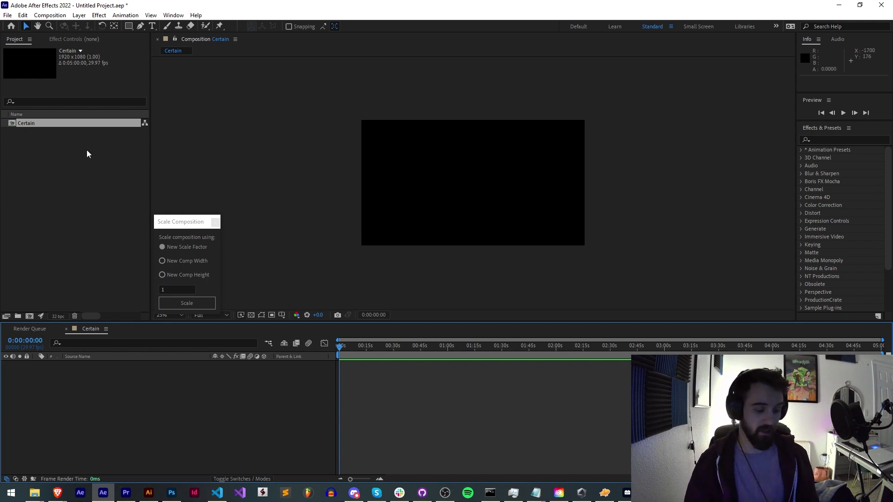
Open Certain's composition settings, then cancel without applying changes.
{"action": "key", "text": "ctrl+k"}
{"action": "type", "text": "woifjwo"}
{"action": "key", "text": "Tab"}
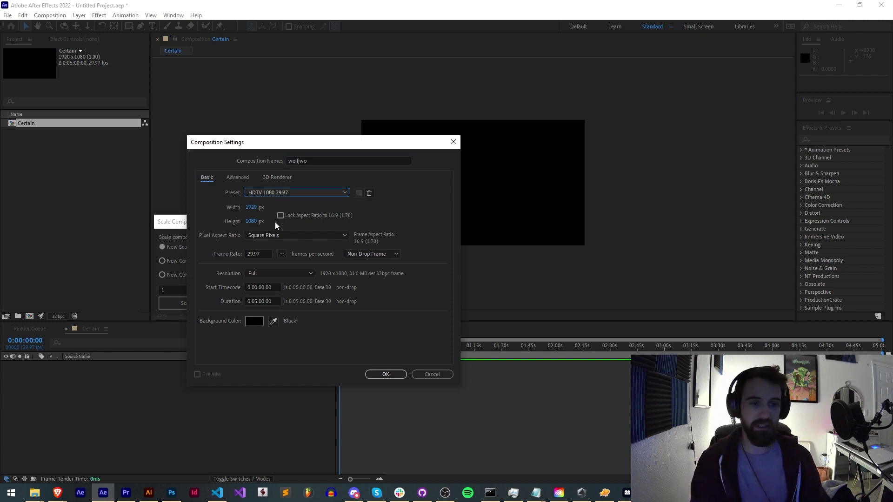
{"action": "key", "text": "Tab"}
{"action": "key", "text": "Tab"}
{"action": "left_click", "coordinate": [442, 376]}
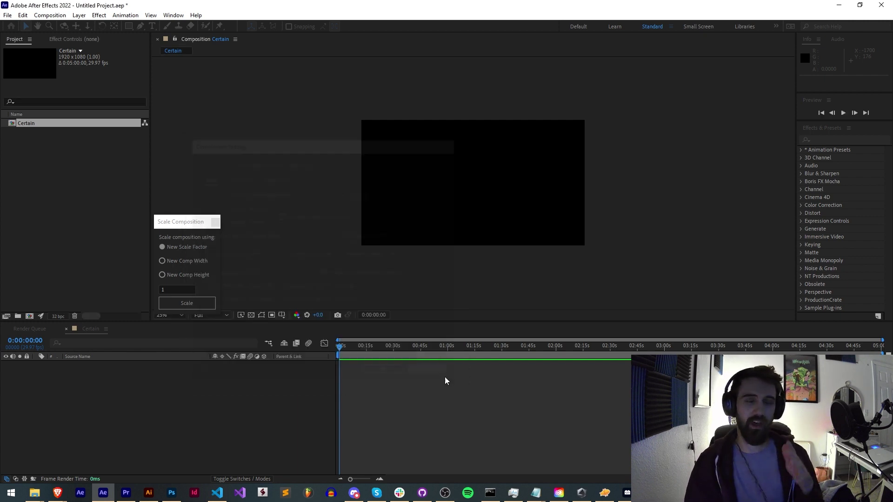
Duplicate the Certain composition repeatedly, up to Certain 128.
{"action": "left_click", "coordinate": [30, 124]}
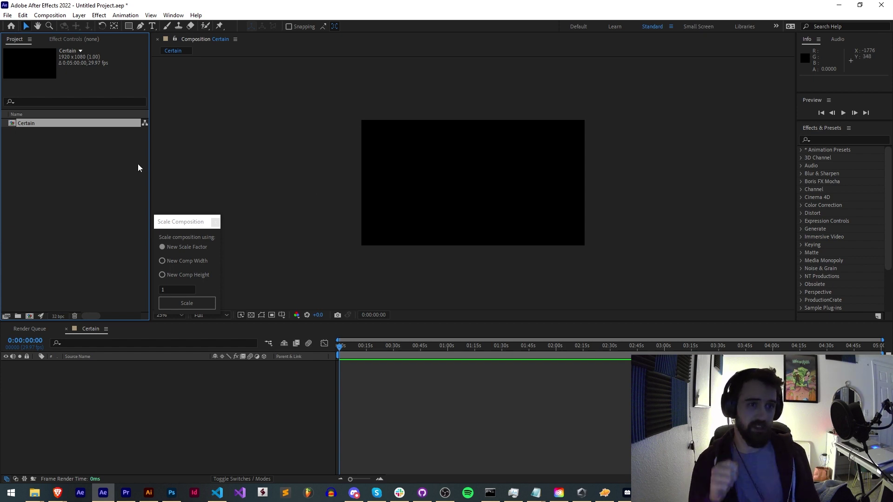
{"action": "key", "text": "ctrl+d"}
{"action": "key", "text": "ctrl+d"}
{"action": "key", "text": "ctrl+d"}
{"action": "key", "text": "ctrl+d"}
{"action": "key", "text": "ctrl+d"}
{"action": "key", "text": "ctrl+d"}
{"action": "key", "text": "ctrl+d"}
{"action": "key", "text": "ctrl+d"}
{"action": "key", "text": "ctrl+d"}
{"action": "key", "text": "ctrl+d"}
{"action": "key", "text": "ctrl+d"}
{"action": "key", "text": "ctrl+d"}
{"action": "key", "text": "ctrl+d"}
{"action": "key", "text": "ctrl+d"}
{"action": "key", "text": "ctrl+d"}
{"action": "key", "text": "ctrl+d"}
{"action": "key", "text": "ctrl+d"}
{"action": "key", "text": "ctrl+d"}
{"action": "key", "text": "ctrl+d"}
{"action": "key", "text": "ctrl+d"}
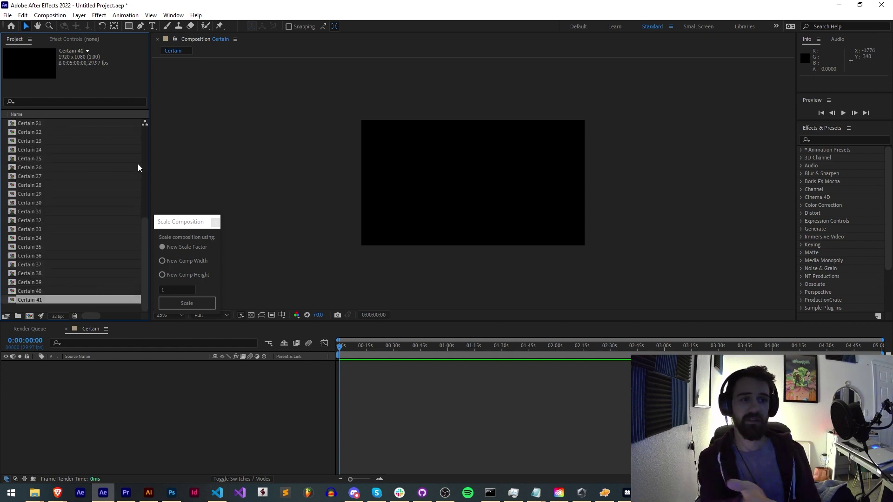
{"action": "key", "text": "ctrl+d"}
{"action": "key", "text": "ctrl+d"}
{"action": "key", "text": "ctrl+d"}
{"action": "key", "text": "ctrl+d"}
{"action": "key", "text": "ctrl+d"}
{"action": "key", "text": "ctrl+d"}
{"action": "key", "text": "ctrl+d"}
{"action": "key", "text": "ctrl+d"}
{"action": "key", "text": "ctrl+d"}
{"action": "key", "text": "ctrl+d"}
{"action": "key", "text": "ctrl+d"}
{"action": "key", "text": "ctrl+d"}
{"action": "key", "text": "ctrl+d"}
{"action": "key", "text": "ctrl+d"}
{"action": "key", "text": "ctrl+d"}
{"action": "key", "text": "ctrl+d"}
{"action": "key", "text": "ctrl+d"}
{"action": "key", "text": "ctrl+d"}
{"action": "key", "text": "ctrl+d"}
{"action": "key", "text": "ctrl+d"}
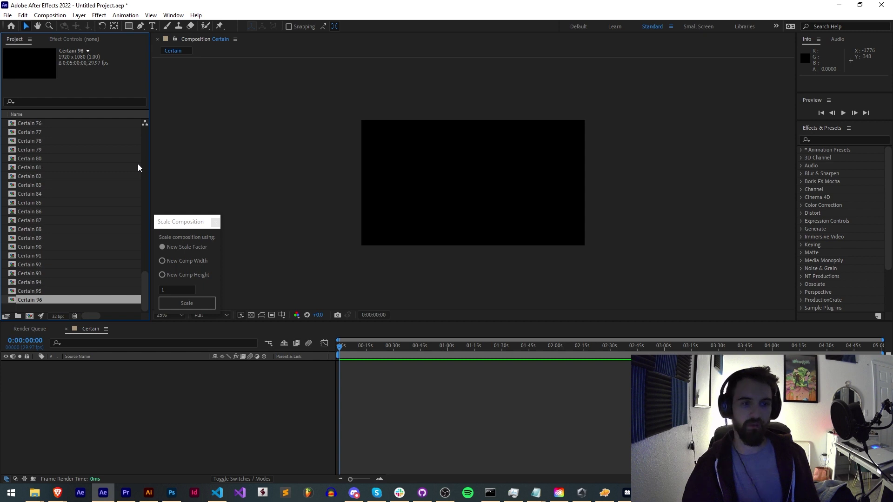
{"action": "key", "text": "ctrl+d"}
{"action": "key", "text": "ctrl+d"}
{"action": "key", "text": "ctrl+d"}
{"action": "key", "text": "ctrl+d"}
{"action": "key", "text": "ctrl+d"}
{"action": "key", "text": "ctrl+d"}
{"action": "key", "text": "ctrl+d"}
{"action": "key", "text": "ctrl+d"}
{"action": "key", "text": "ctrl+d"}
{"action": "key", "text": "ctrl+d"}
{"action": "key", "text": "ctrl+d"}
{"action": "key", "text": "ctrl+d"}
{"action": "key", "text": "ctrl+d"}
{"action": "key", "text": "ctrl+d"}
{"action": "key", "text": "ctrl+d"}
{"action": "key", "text": "ctrl+d"}
{"action": "key", "text": "ctrl+d"}
{"action": "key", "text": "ctrl+d"}
{"action": "key", "text": "ctrl+d"}
{"action": "key", "text": "ctrl+d"}
{"action": "key", "text": "ctrl+z"}
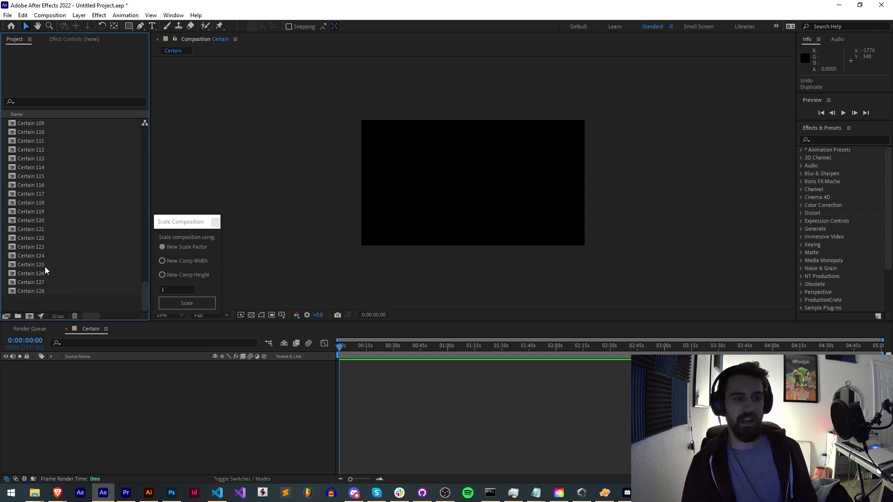
Select duplicates Certain 2 through Certain 128 and delete them, confirming the deletion.
{"action": "left_click", "coordinate": [47, 290]}
{"action": "left_click_drag", "start_coordinate": [145, 294], "coordinate": [138, 135]}
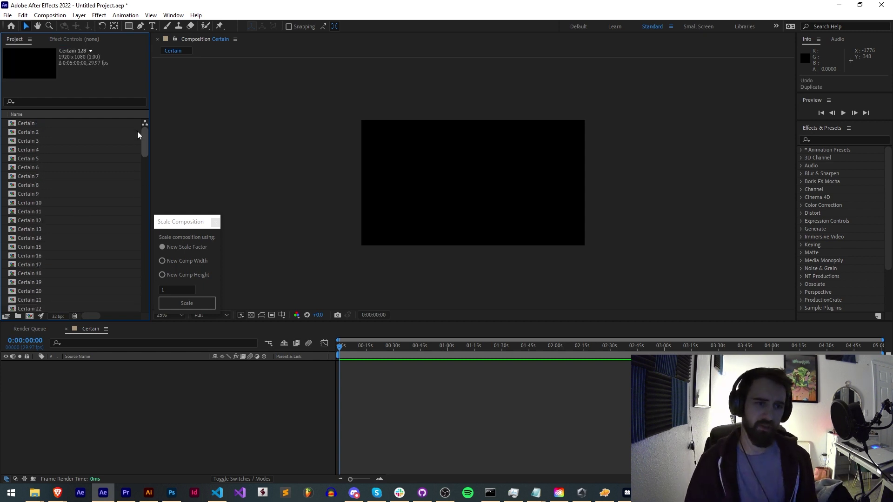
{"action": "left_click", "coordinate": [87, 133], "text": "shift"}
{"action": "key", "text": "Delete"}
{"action": "key", "text": "Return"}
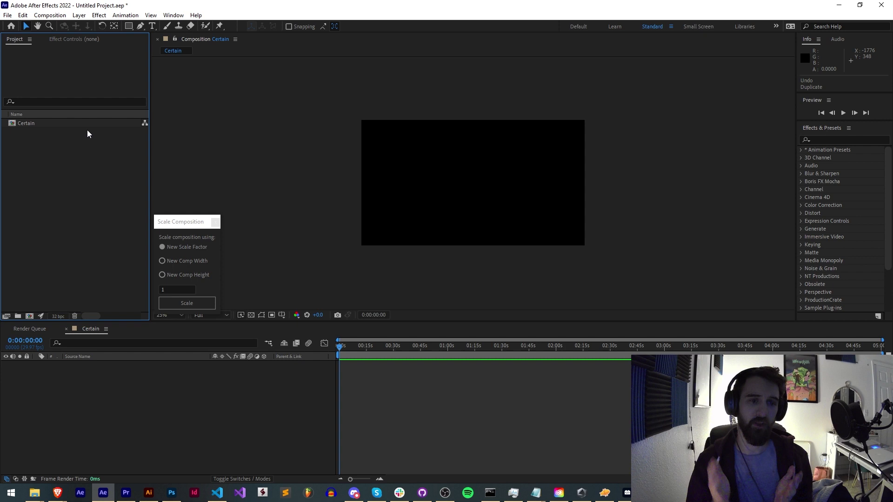
Nudge the Scale Composition panel into a new position.
{"action": "left_click_drag", "start_coordinate": [182, 223], "coordinate": [188, 227]}
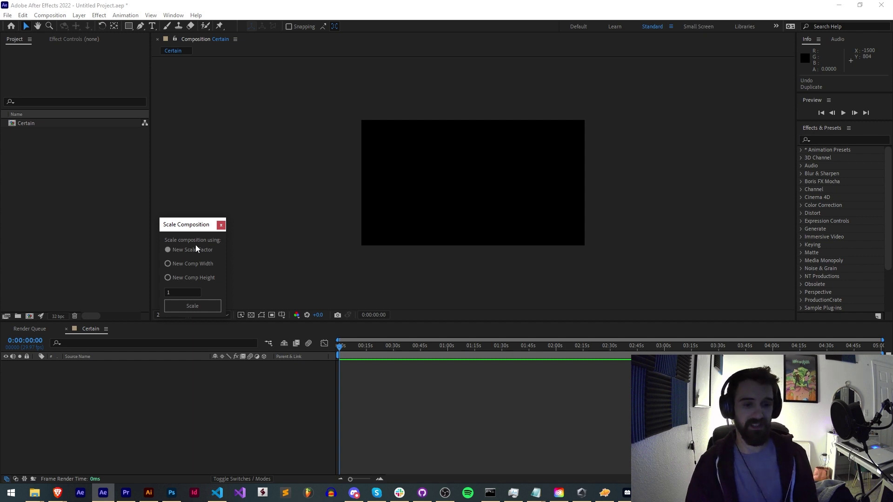
{"action": "left_click_drag", "start_coordinate": [190, 227], "coordinate": [183, 231]}
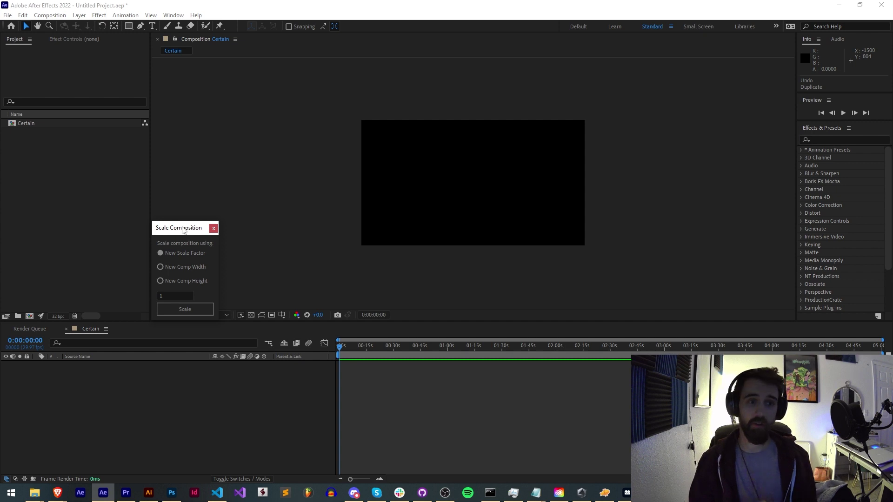
{"action": "mouse_move", "coordinate": [183, 230]}
{"action": "left_mouse_down"}
{"action": "mouse_move", "coordinate": [180, 223]}
{"action": "mouse_move", "coordinate": [177, 234]}
{"action": "mouse_move", "coordinate": [184, 230]}
{"action": "left_mouse_up"}
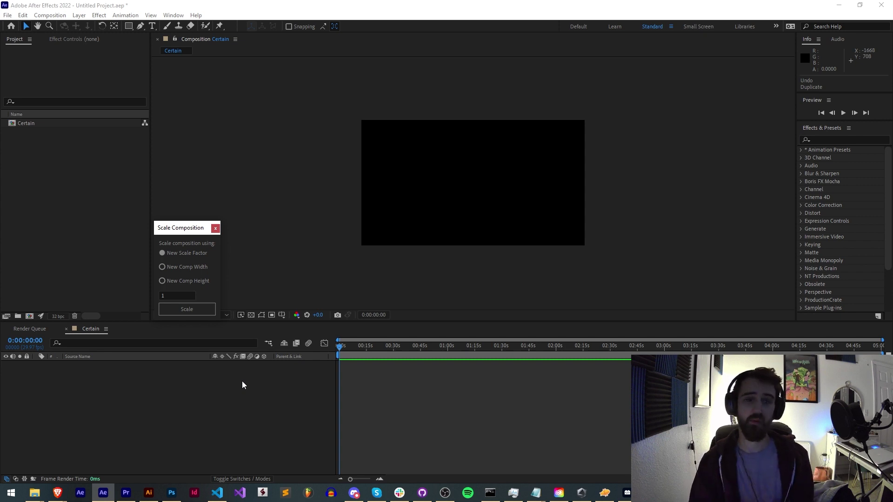
Add a Deep Royal Blue solid layer to the Certain composition with Ctrl+Y.
{"action": "left_click", "coordinate": [79, 329]}
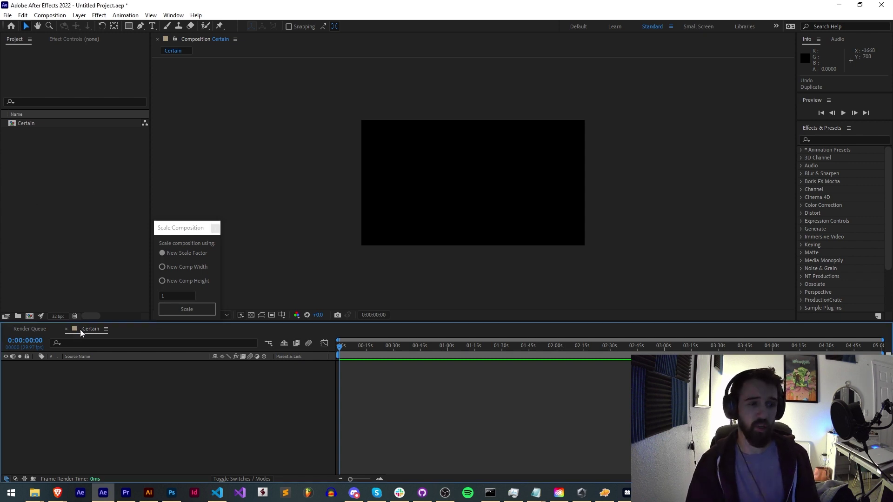
{"action": "key", "text": "ctrl+y"}
{"action": "key", "text": "Return"}
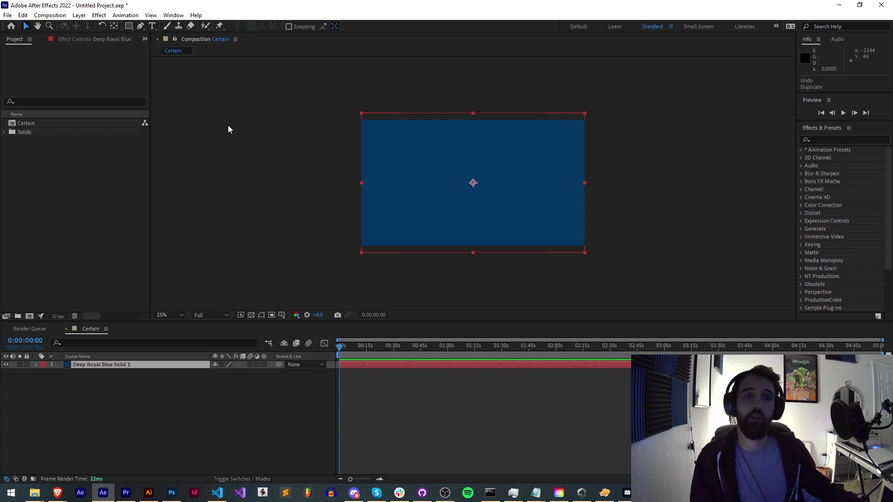
Launch the All Timer extension from Window > Extensions and resize its panel.
{"action": "left_click", "coordinate": [179, 17]}
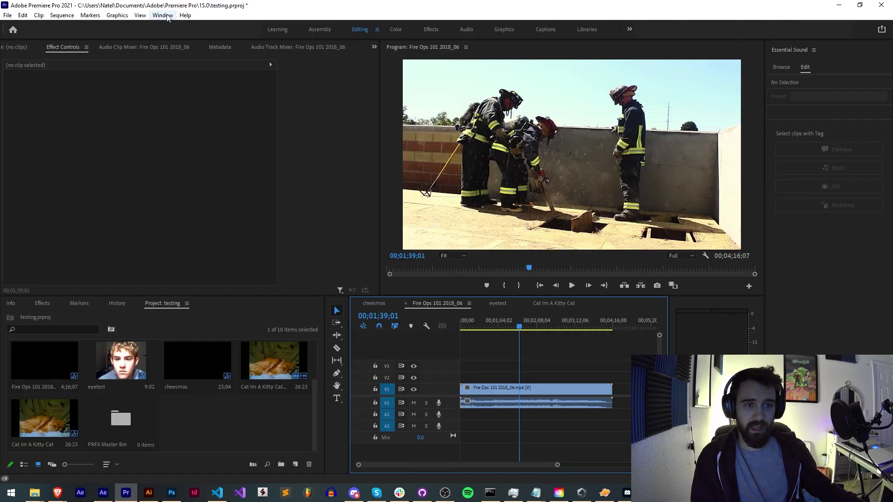
{"action": "left_click", "coordinate": [167, 16]}
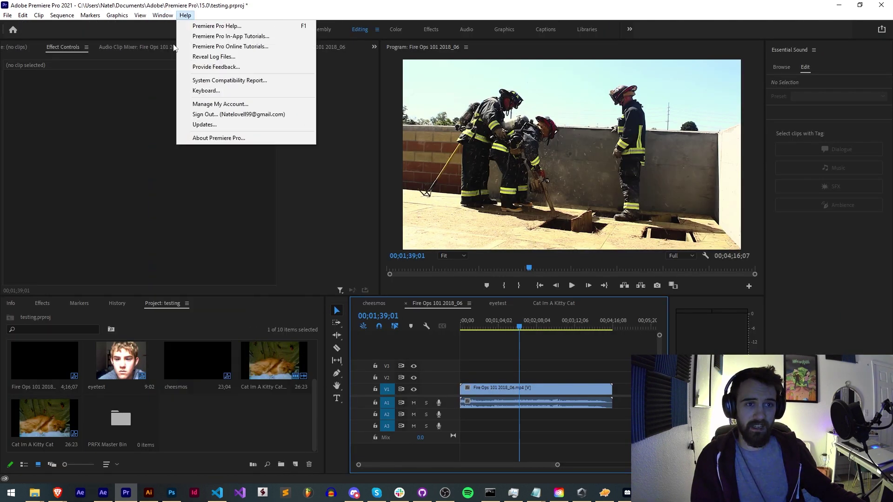
{"action": "mouse_move", "coordinate": [168, 49]}
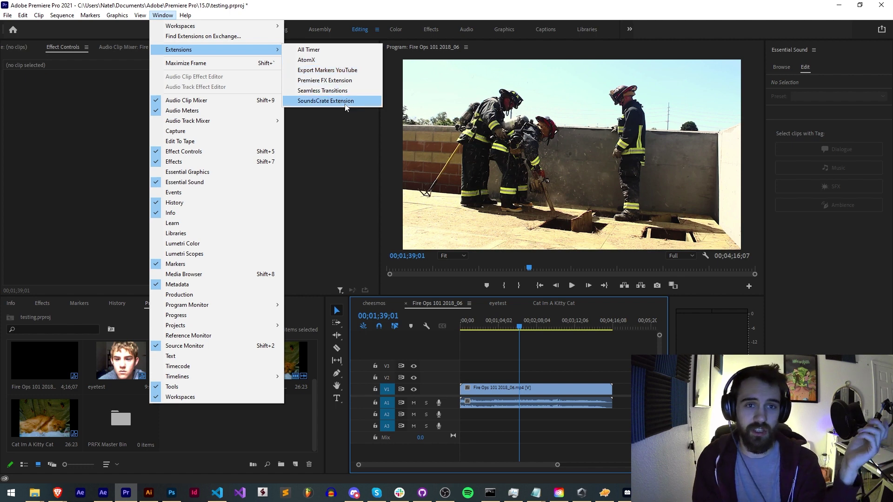
{"action": "left_click", "coordinate": [316, 50]}
{"action": "left_click_drag", "start_coordinate": [441, 389], "coordinate": [412, 386]}
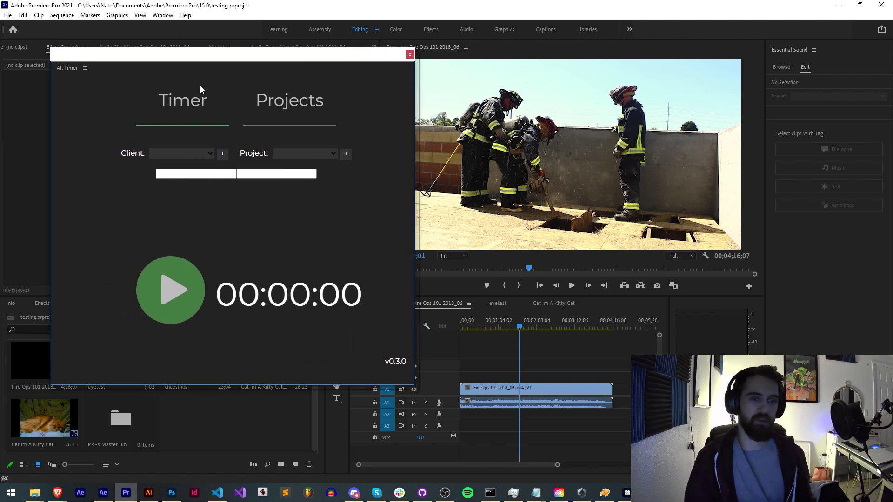
Browse All Timer's Projects tab, then try starting the timer and dismiss the warning.
{"action": "left_click", "coordinate": [256, 105]}
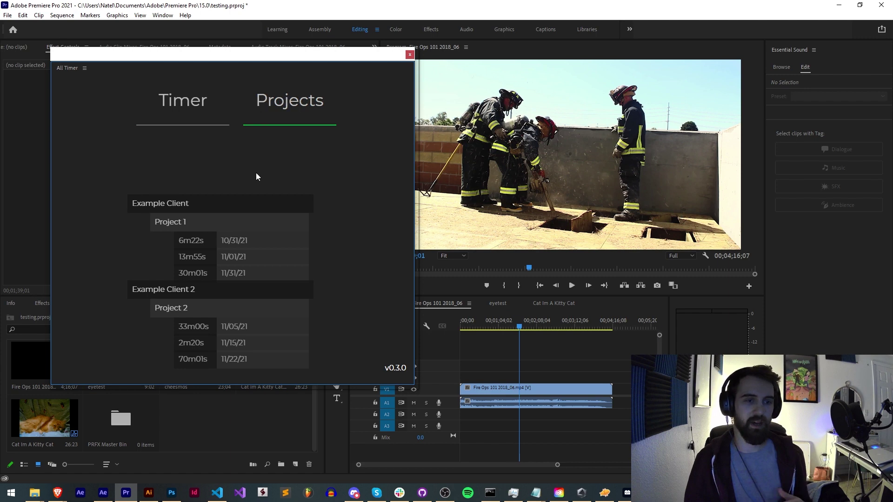
{"action": "left_click", "coordinate": [196, 105]}
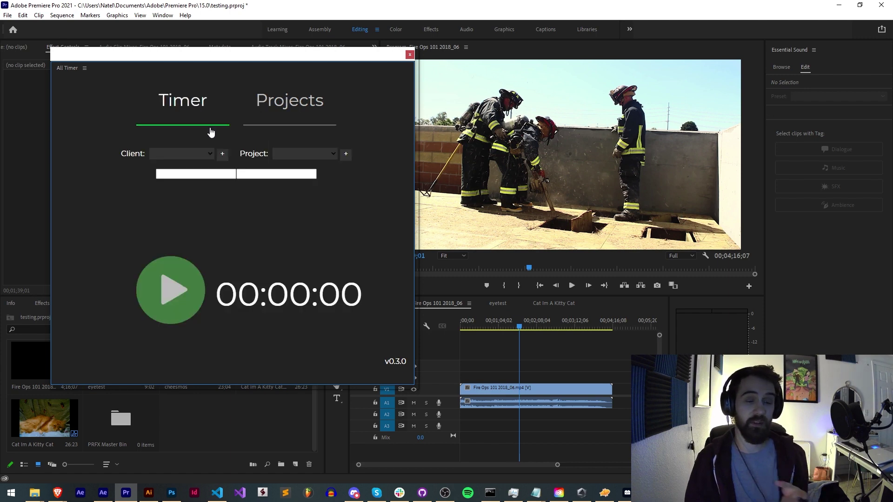
{"action": "left_click", "coordinate": [195, 275]}
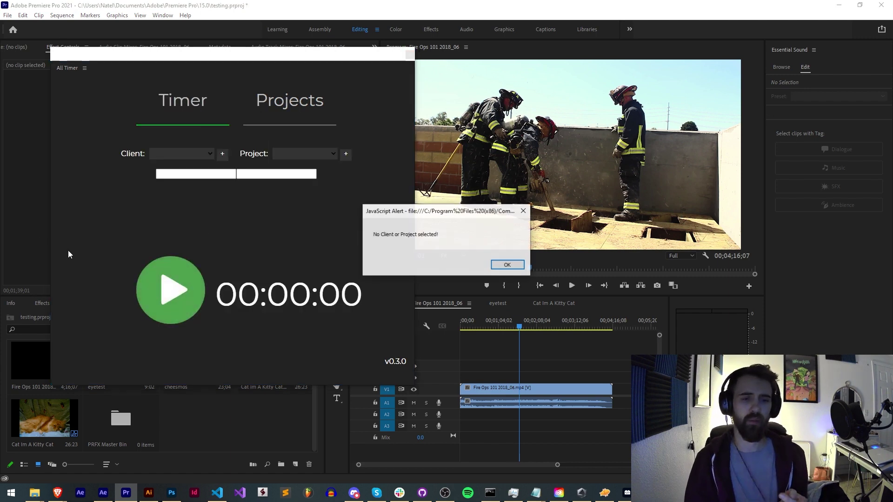
{"action": "left_click", "coordinate": [507, 265]}
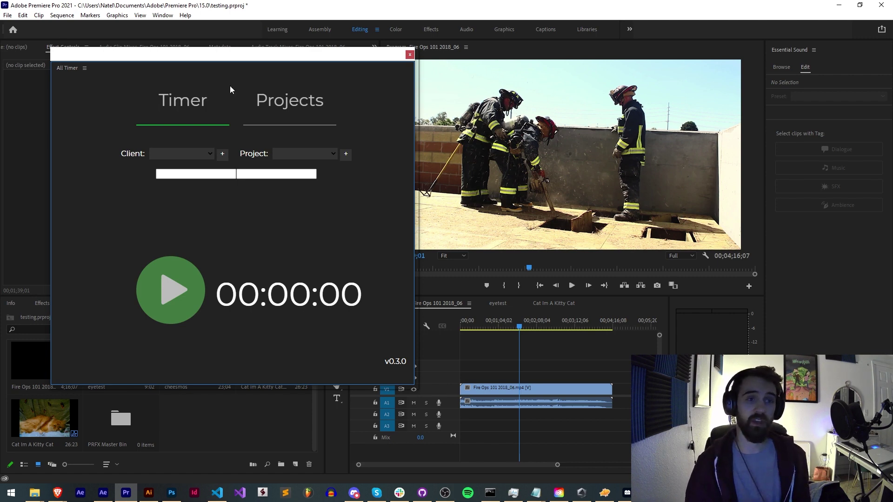
Enter 0:10 and 1:20 in the All Timer's two time fields.
{"action": "left_click_drag", "start_coordinate": [230, 54], "coordinate": [273, 88]}
{"action": "left_click_drag", "start_coordinate": [190, 95], "coordinate": [152, 79]}
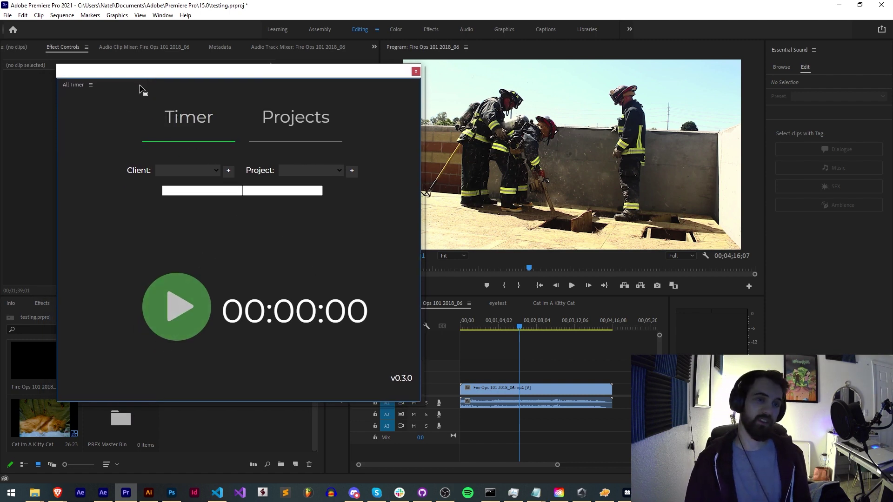
{"action": "left_click_drag", "start_coordinate": [141, 89], "coordinate": [153, 116]}
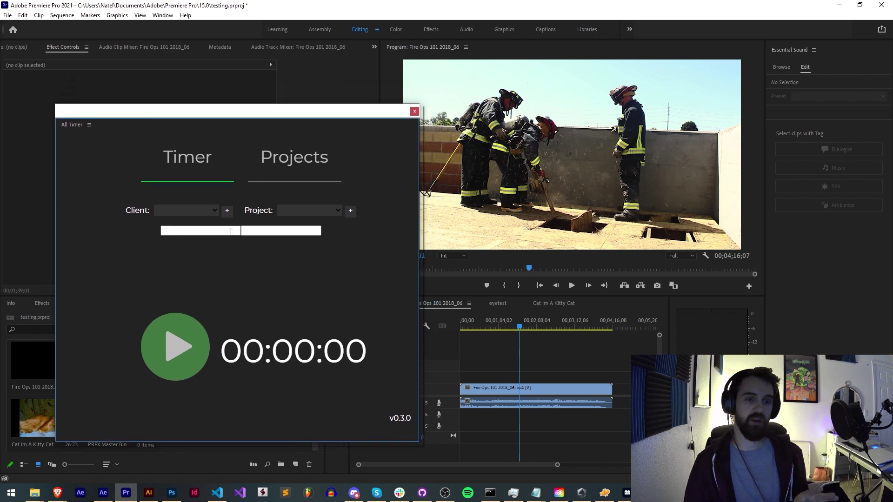
{"action": "left_click", "coordinate": [230, 232]}
{"action": "type", "text": "Input"}
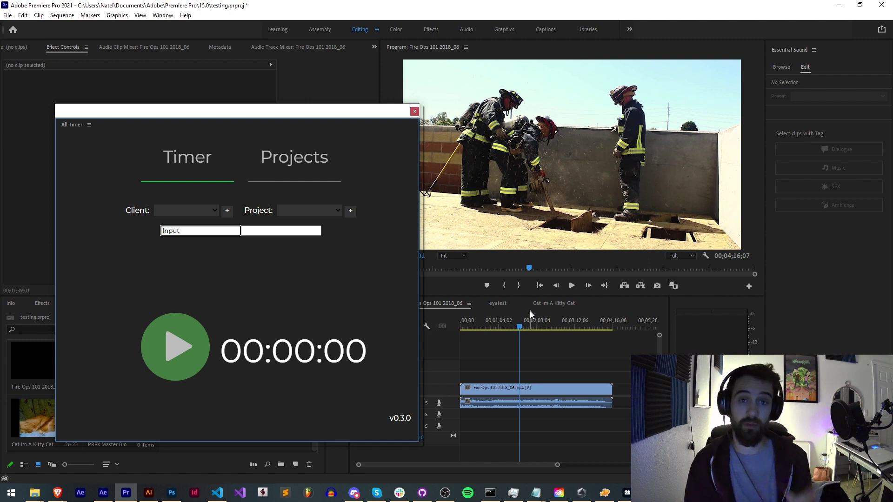
{"action": "left_click_drag", "start_coordinate": [289, 108], "coordinate": [273, 94]}
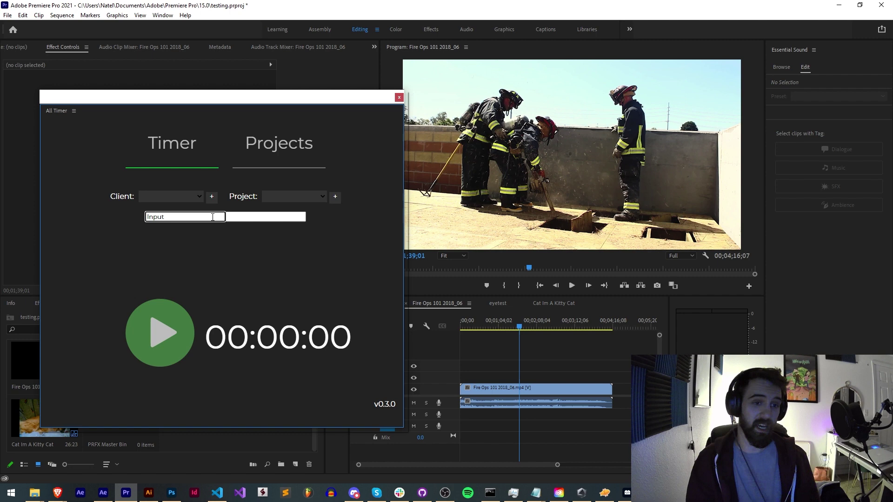
{"action": "key", "text": "ctrl+a"}
{"action": "type", "text": "0:"}
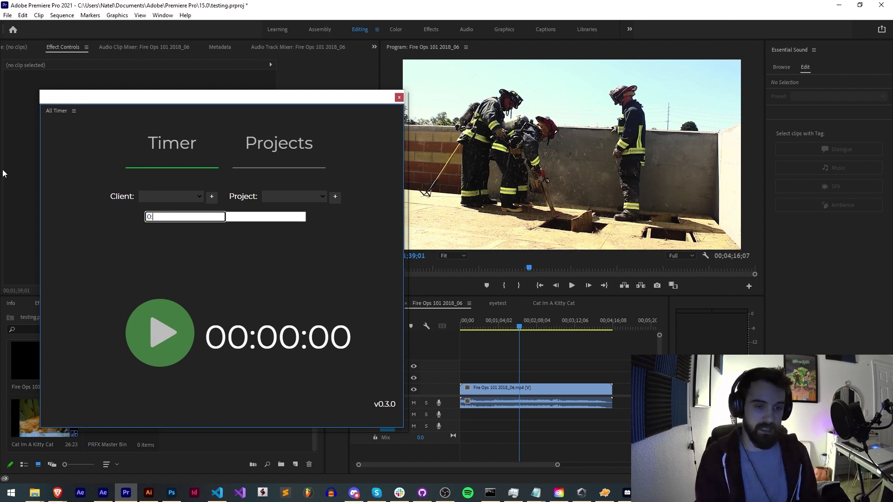
{"action": "type", "text": "10"}
{"action": "left_click", "coordinate": [296, 214]}
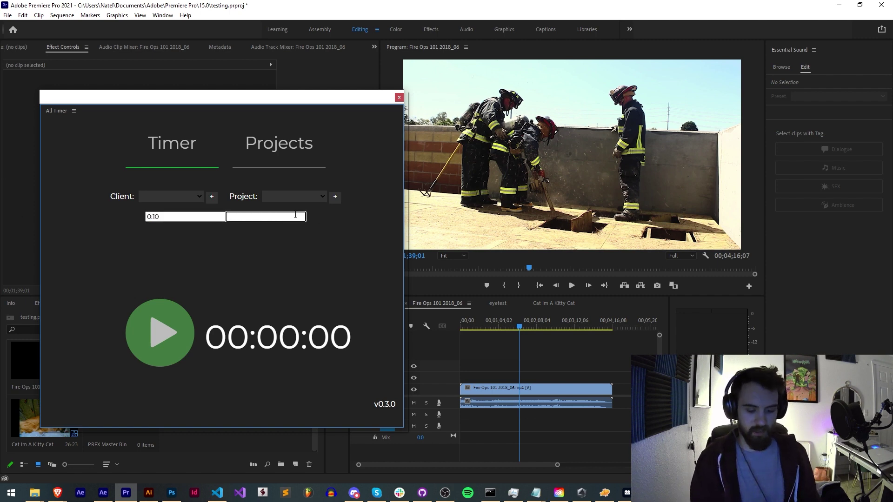
{"action": "type", "text": "1:20"}
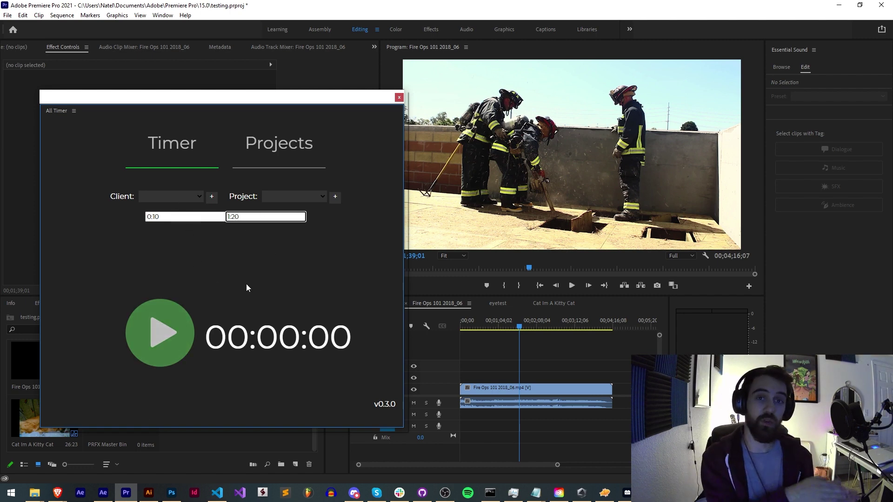
{"action": "left_click", "coordinate": [432, 310]}
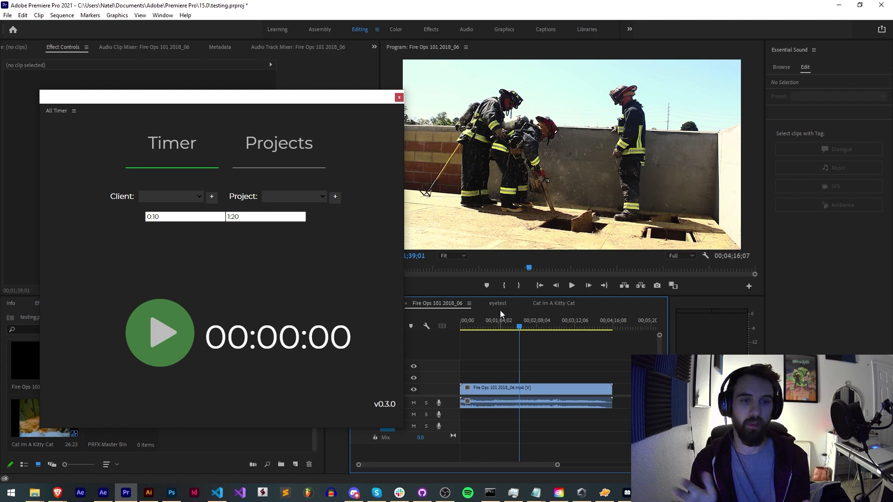
Move the All Timer window out of the way.
{"action": "left_click_drag", "start_coordinate": [249, 100], "coordinate": [268, 64]}
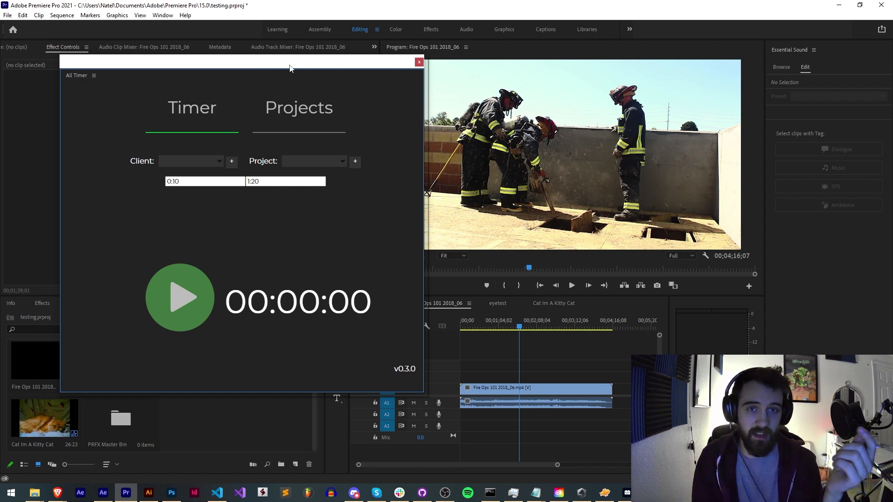
{"action": "mouse_move", "coordinate": [288, 69]}
{"action": "left_mouse_down"}
{"action": "mouse_move", "coordinate": [307, 74]}
{"action": "mouse_move", "coordinate": [256, 76]}
{"action": "mouse_move", "coordinate": [263, 65]}
{"action": "mouse_move", "coordinate": [292, 76]}
{"action": "left_mouse_up"}
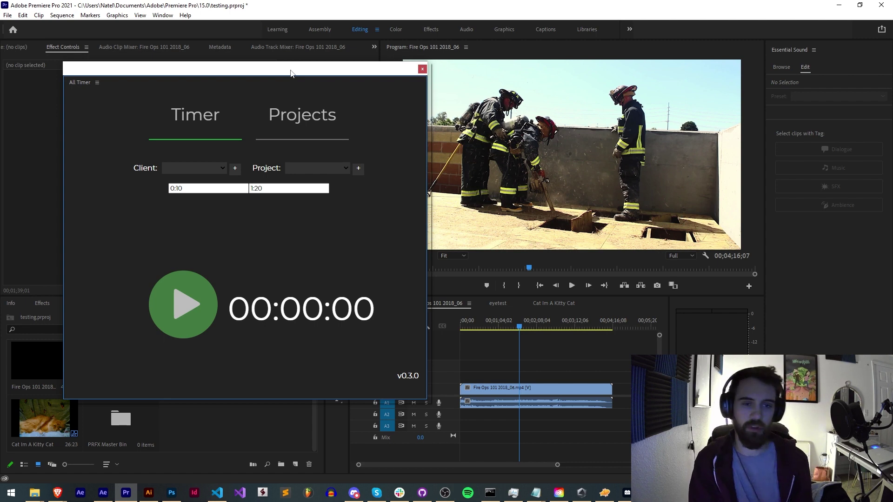
{"action": "left_click_drag", "start_coordinate": [291, 73], "coordinate": [261, 96]}
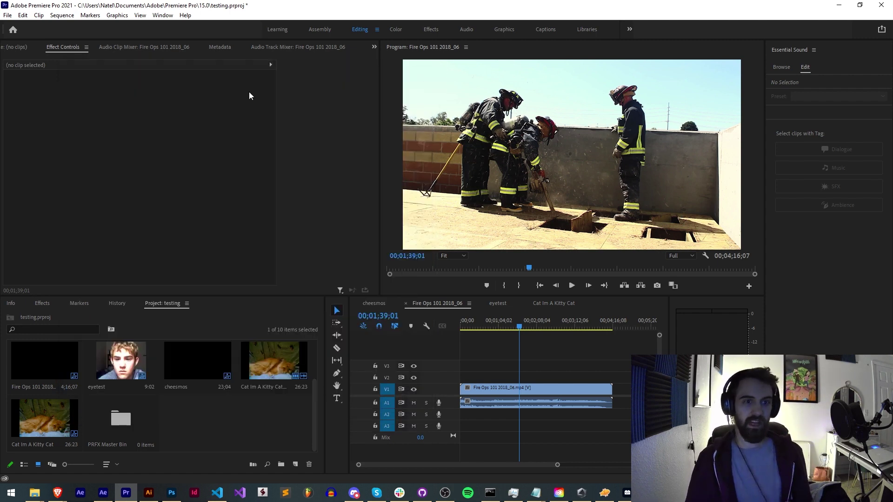
Open Premiere's Effects panel and expand Video Effects to Color Correction.
{"action": "scroll", "coordinate": [181, 373], "scroll_direction": "up", "scroll_amount": 2}
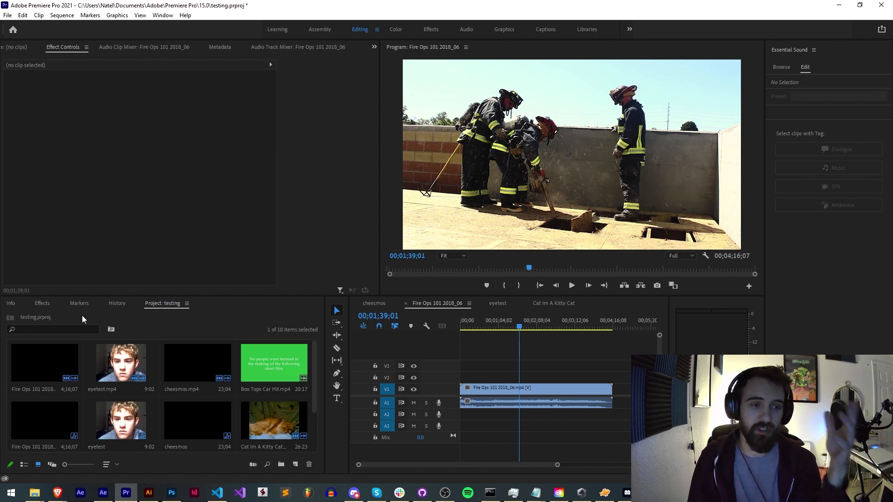
{"action": "left_click", "coordinate": [42, 303]}
{"action": "left_click", "coordinate": [6, 365]}
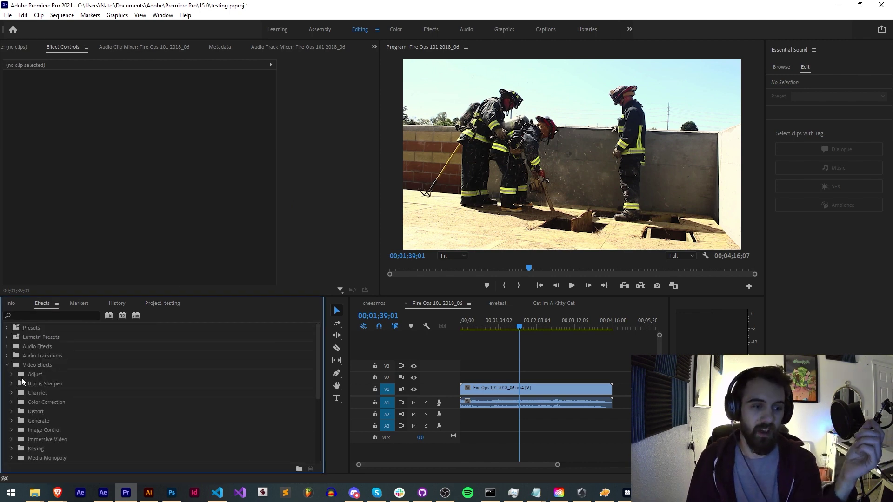
{"action": "left_click", "coordinate": [12, 403]}
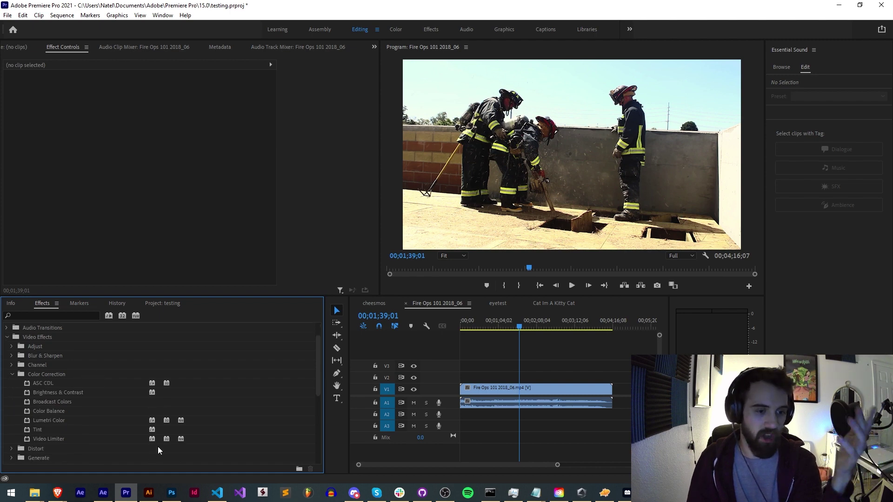
In After Effects 2022, browse the Effect menu down to ASC CDL.
{"action": "left_click", "coordinate": [103, 493]}
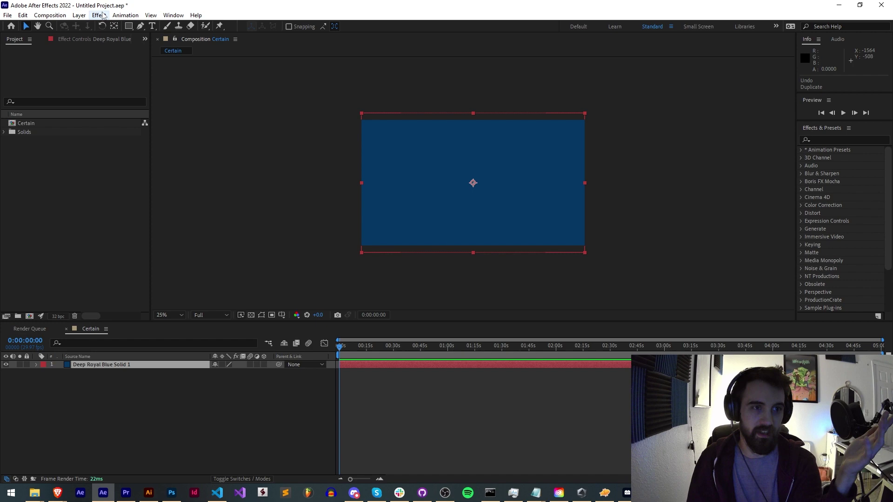
{"action": "left_click", "coordinate": [99, 15]}
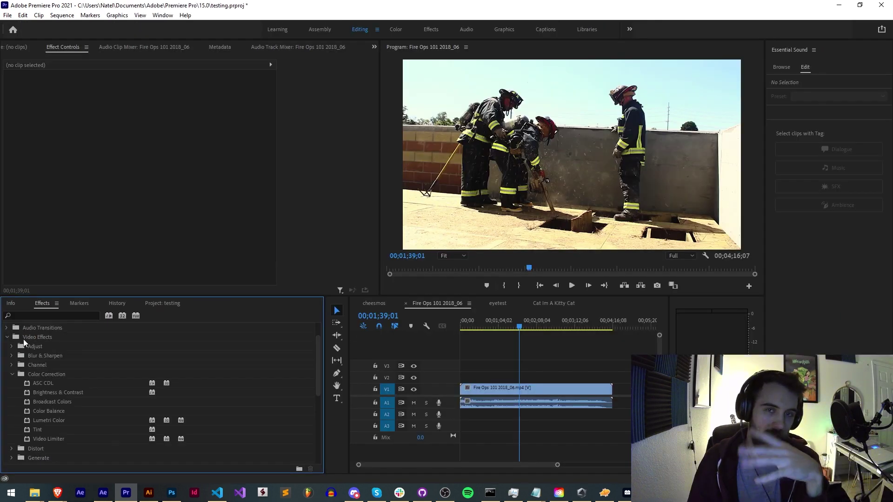
{"action": "left_click", "coordinate": [37, 384]}
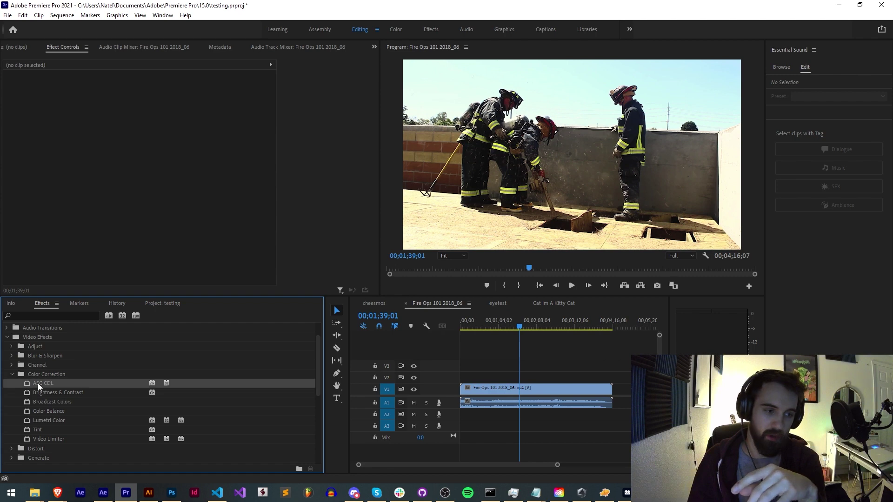
Collapse Video Effects and expand Audio Effects, then reopen After Effects' Effect menu.
{"action": "left_click", "coordinate": [5, 338]}
{"action": "left_click", "coordinate": [6, 337]}
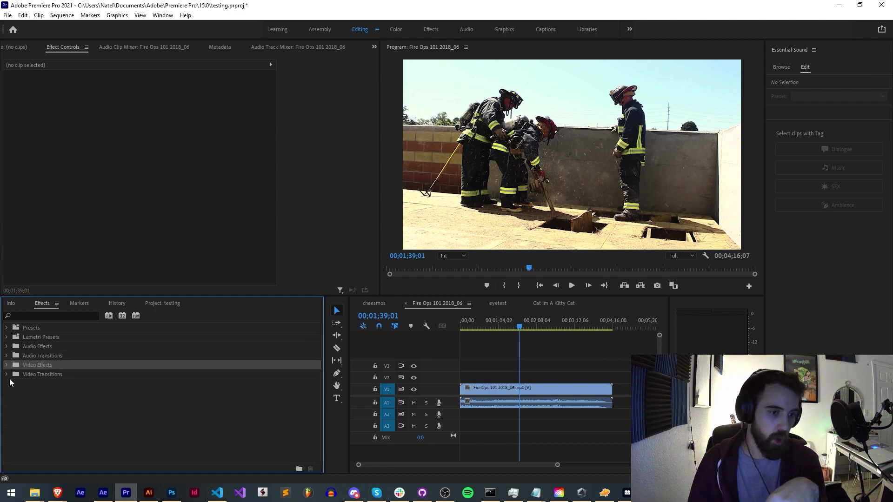
{"action": "left_click", "coordinate": [7, 347]}
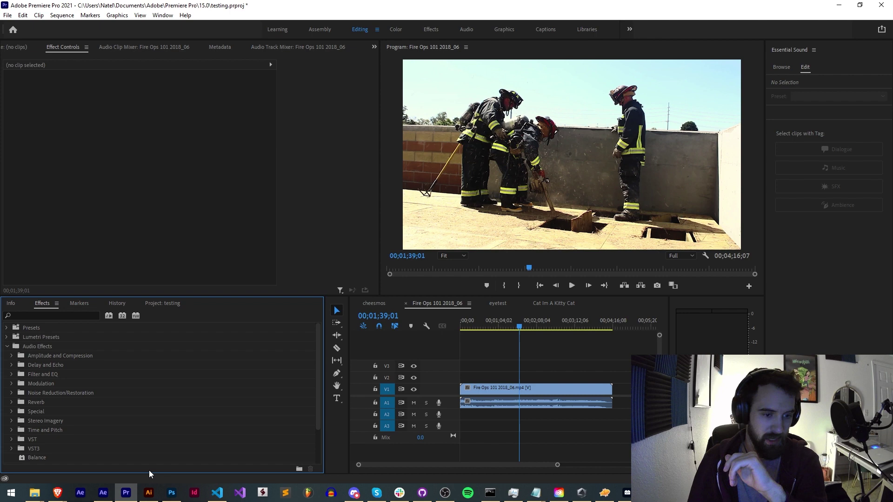
{"action": "left_click", "coordinate": [103, 493]}
{"action": "left_click", "coordinate": [102, 14]}
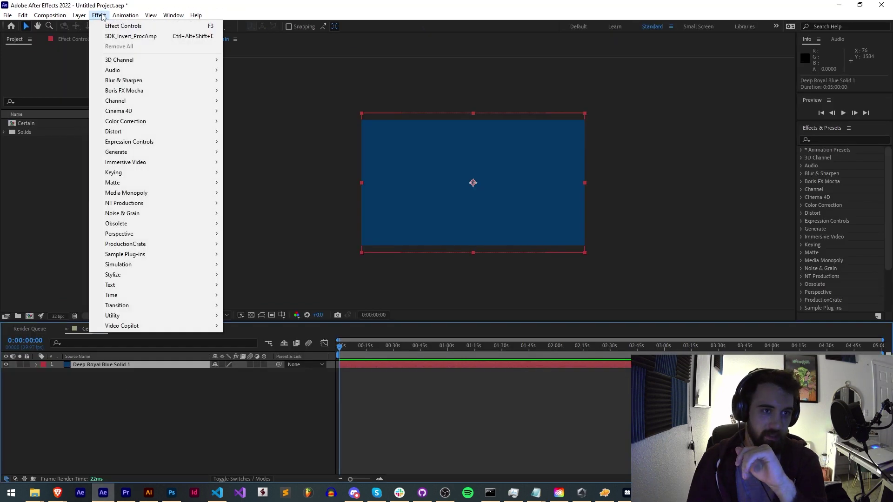
Close the Effect menu, reselect Deep Royal Blue Solid 1, and summon FX Console search.
{"action": "left_click", "coordinate": [110, 364]}
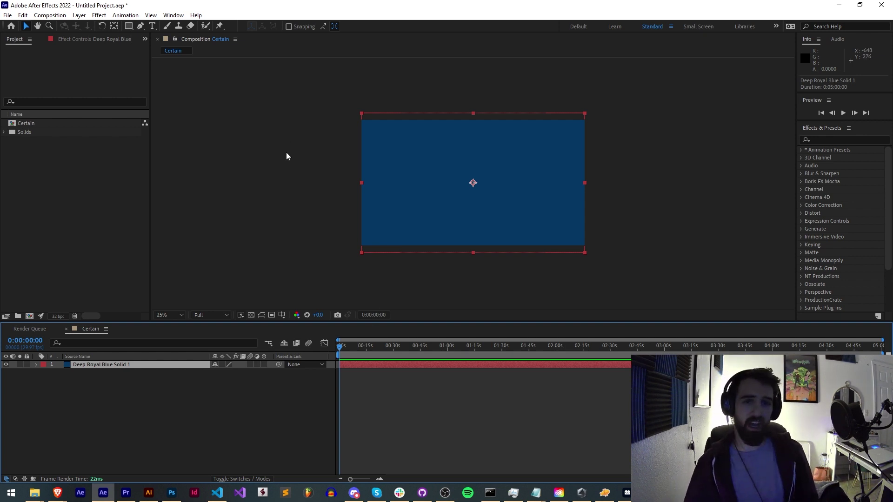
{"action": "left_click", "coordinate": [277, 192]}
{"action": "left_click", "coordinate": [122, 365]}
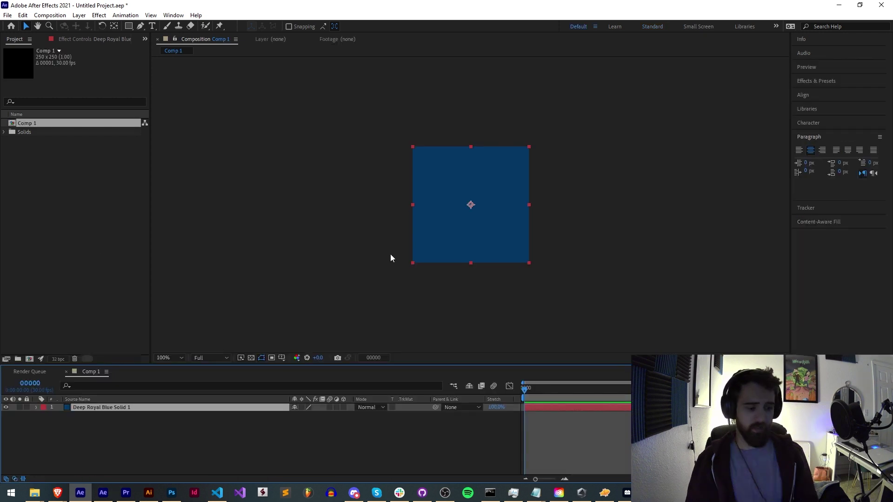
{"action": "key", "text": "ctrl+space"}
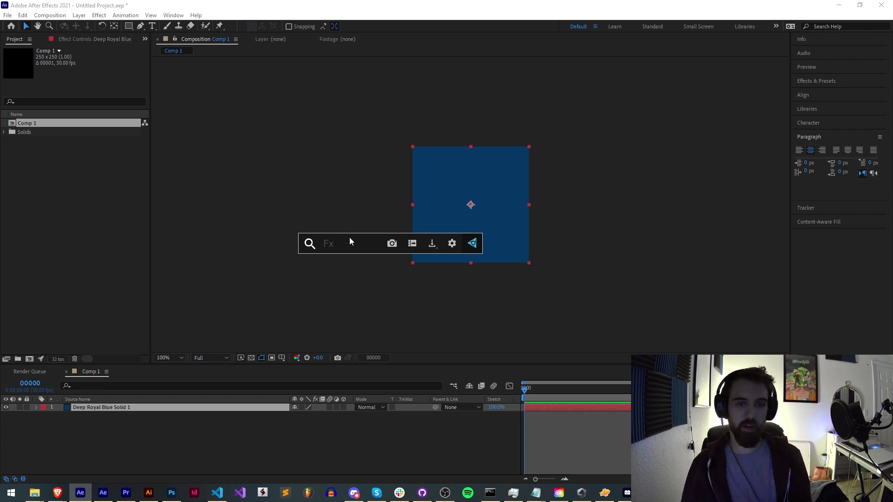
Check the Deep Royal Blue Solid 1 layer's Keyframe Assistant submenu, then dismiss it without changes.
{"action": "right_click", "coordinate": [91, 409]}
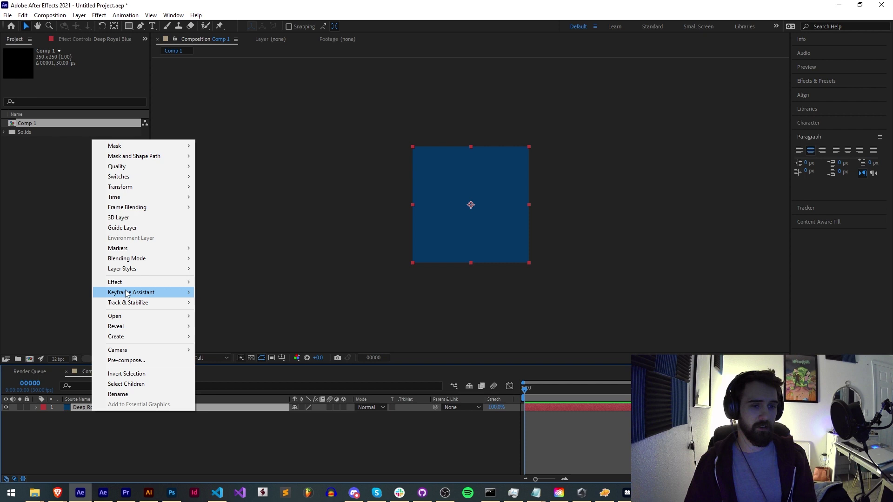
{"action": "mouse_move", "coordinate": [125, 292]}
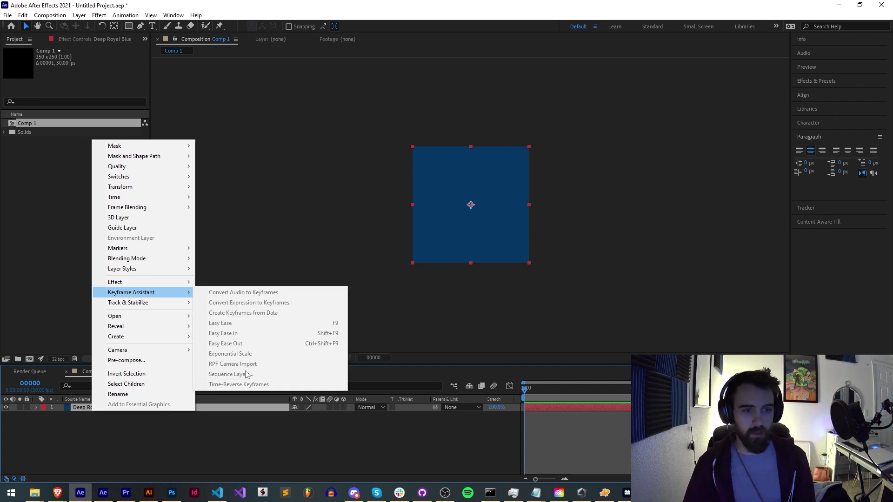
{"action": "mouse_move", "coordinate": [155, 208]}
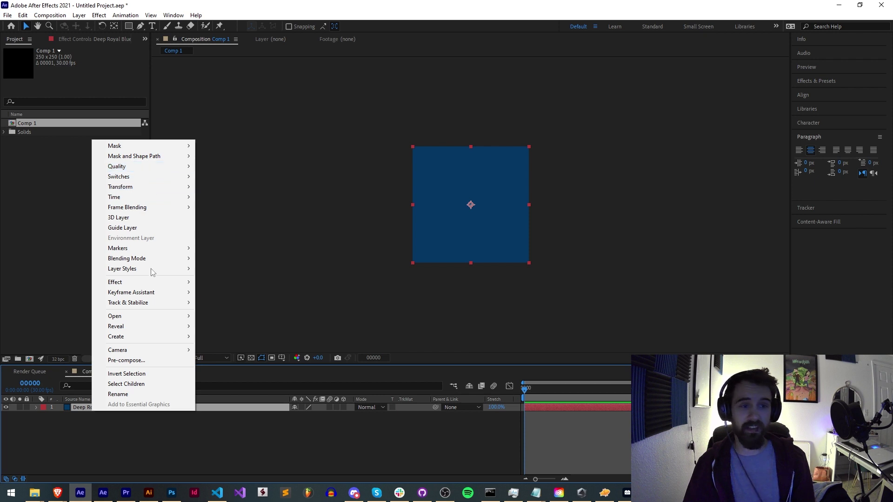
{"action": "mouse_move", "coordinate": [156, 293]}
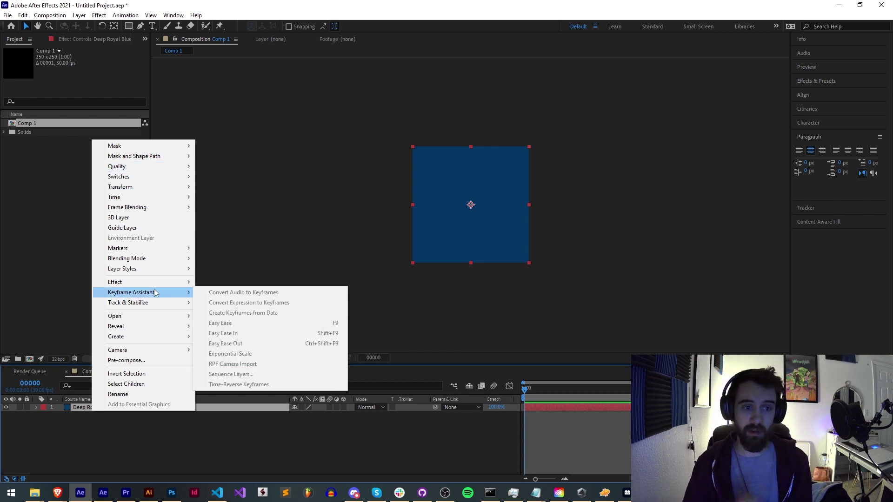
{"action": "left_click", "coordinate": [9, 236]}
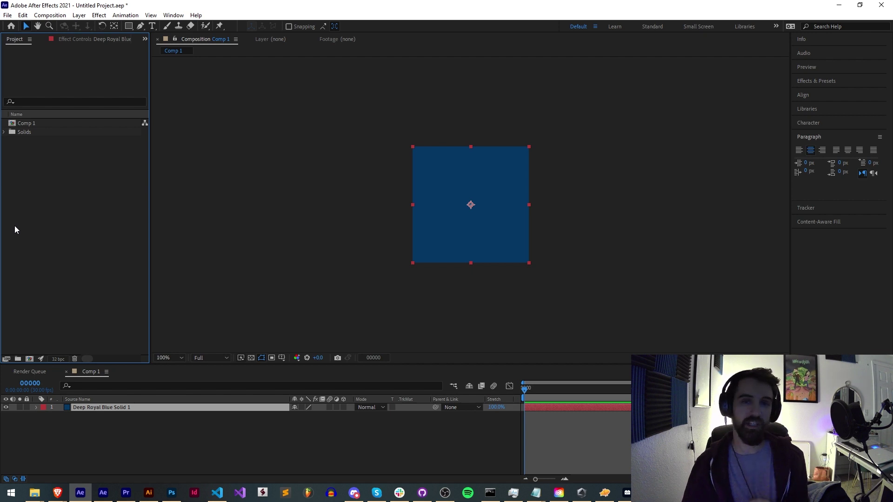
{"action": "left_click", "coordinate": [96, 376]}
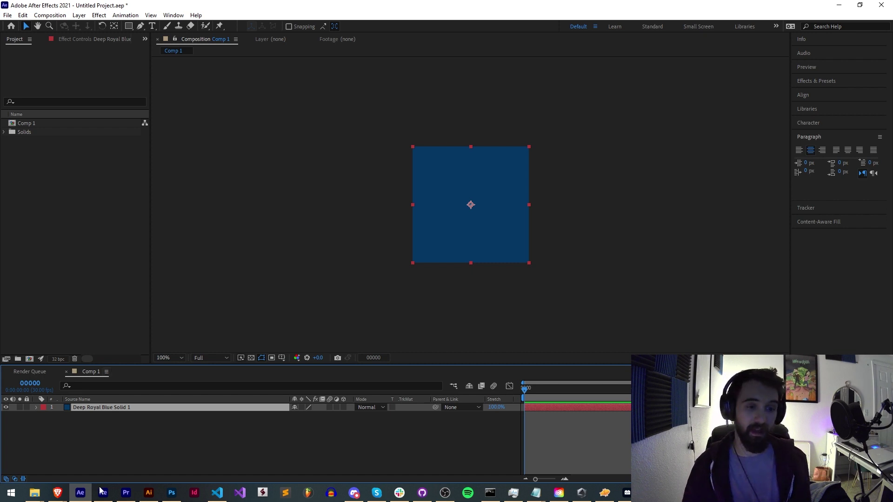
{"action": "mouse_move", "coordinate": [126, 493]}
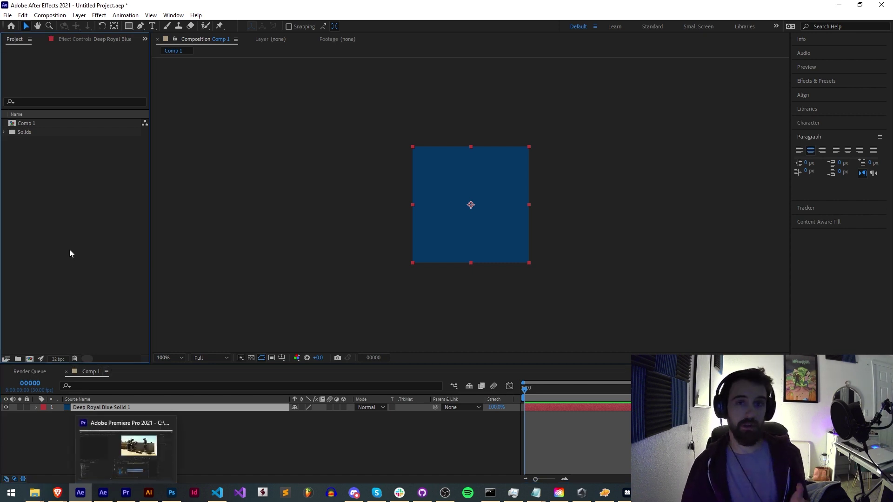
Compare Illustrator's Effect menu with Photoshop's Filter menu, then minimize both programs.
{"action": "left_click", "coordinate": [125, 493]}
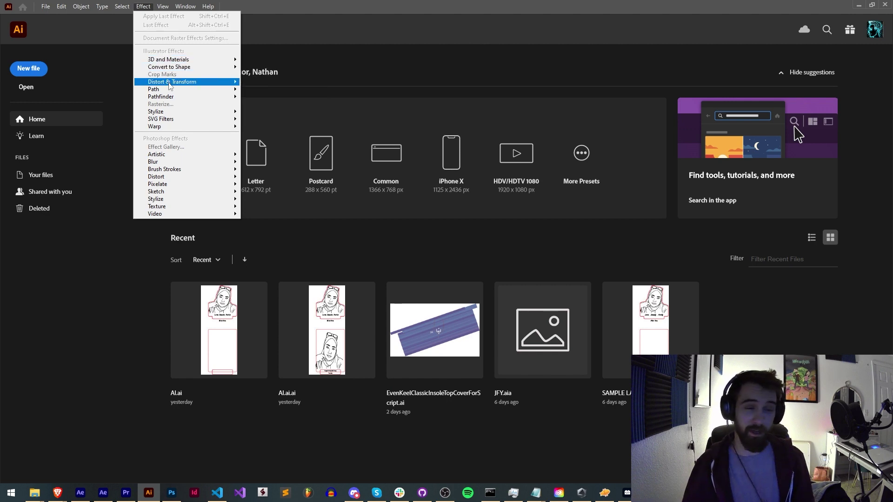
{"action": "mouse_move", "coordinate": [176, 98]}
{"action": "left_click", "coordinate": [171, 492]}
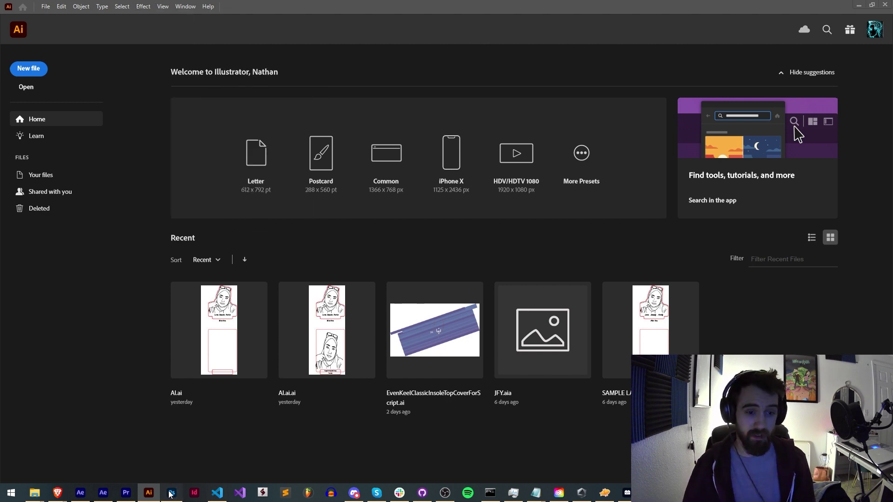
{"action": "left_click", "coordinate": [128, 5]}
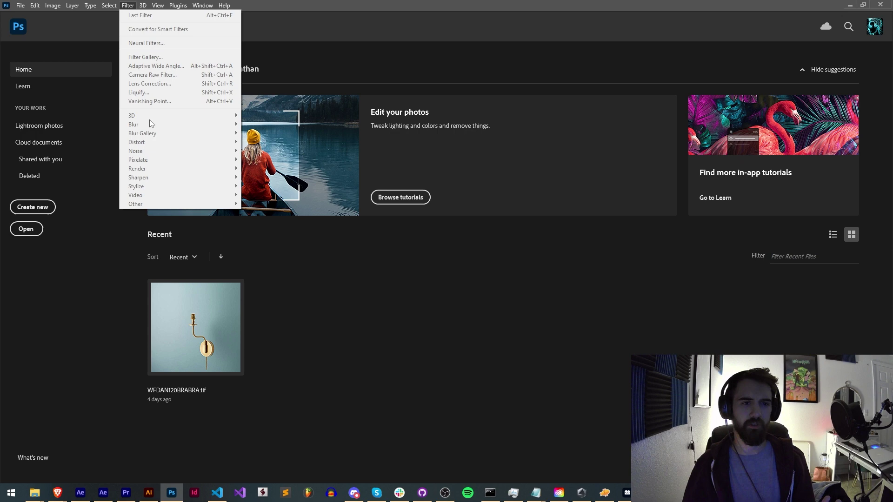
{"action": "left_click", "coordinate": [532, 445]}
{"action": "left_click", "coordinate": [849, 5]}
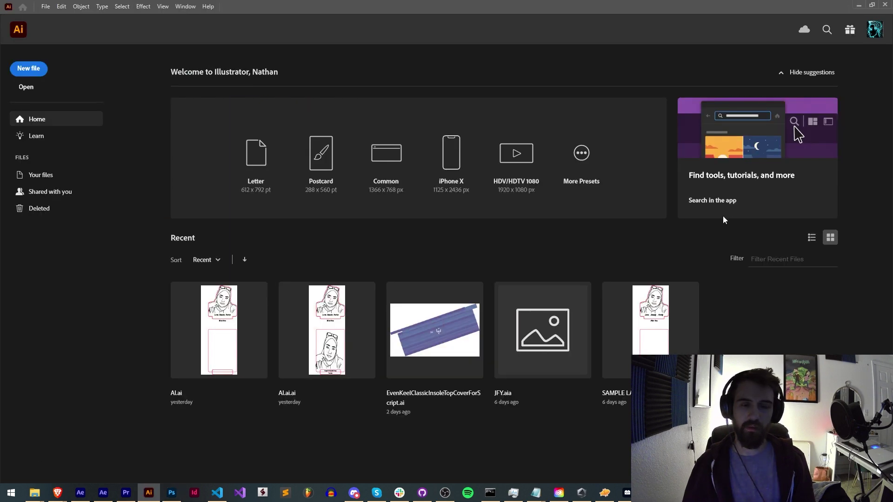
{"action": "left_click", "coordinate": [858, 5]}
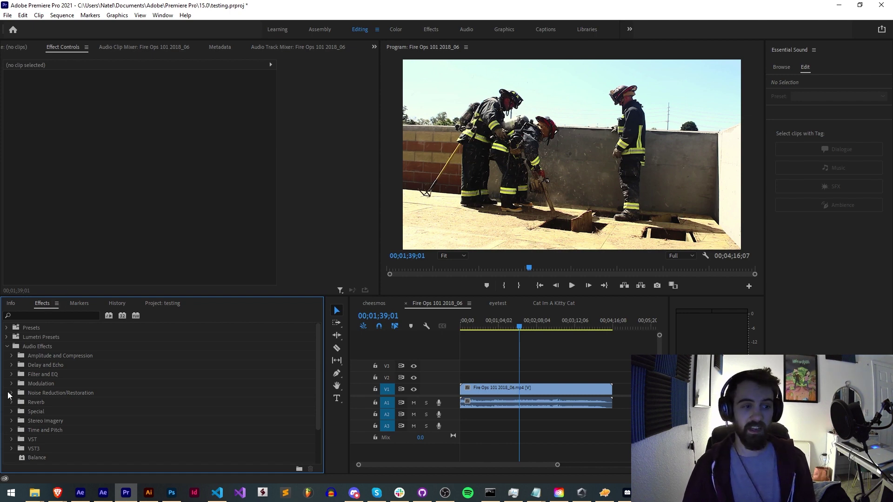
Select the Fire Ops clip and expand Audio Effects > VST3 to reveal the EQ subfolder.
{"action": "scroll", "coordinate": [9, 375], "scroll_direction": "down", "scroll_amount": 1}
{"action": "scroll", "coordinate": [9, 375], "scroll_direction": "down", "scroll_amount": 1}
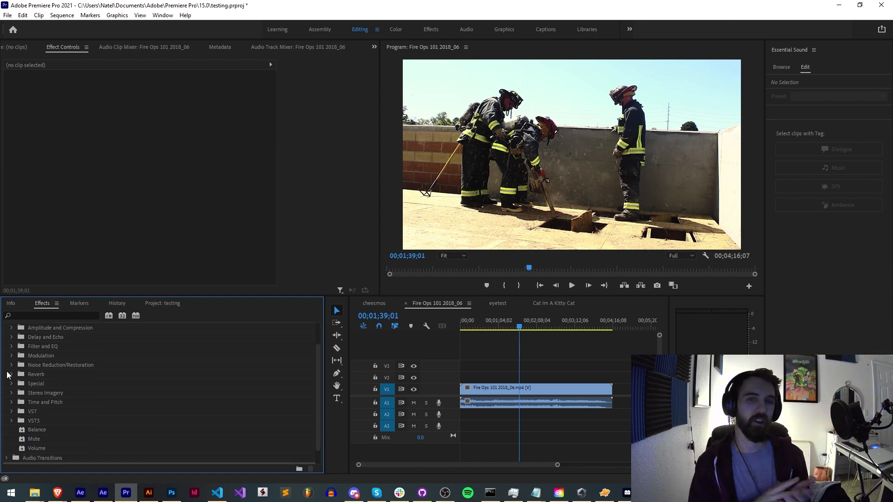
{"action": "left_click", "coordinate": [491, 394]}
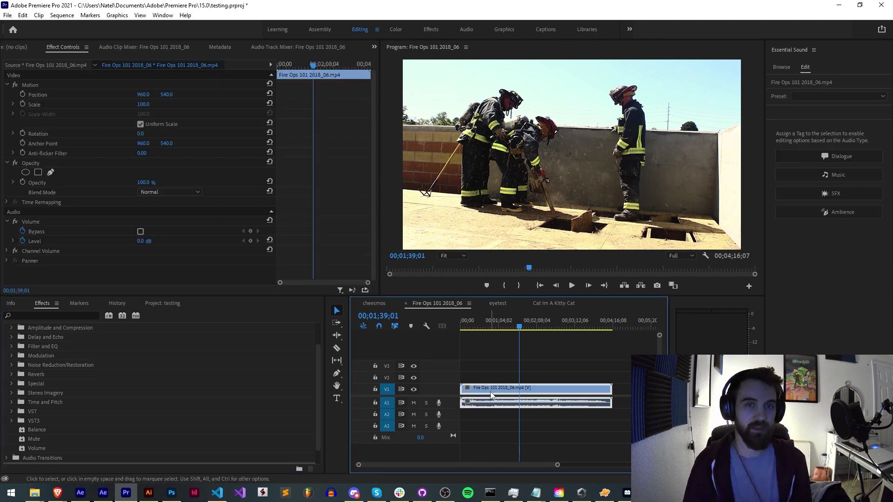
{"action": "key", "text": "shift+7"}
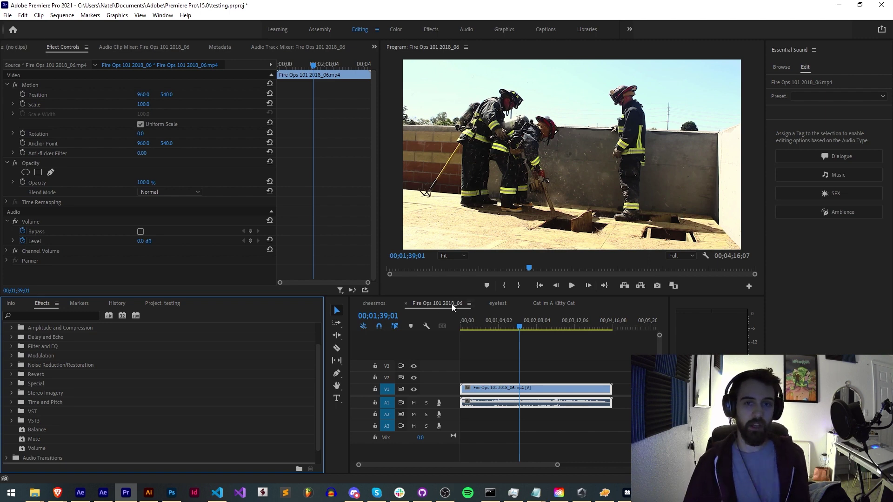
{"action": "left_click", "coordinate": [11, 421]}
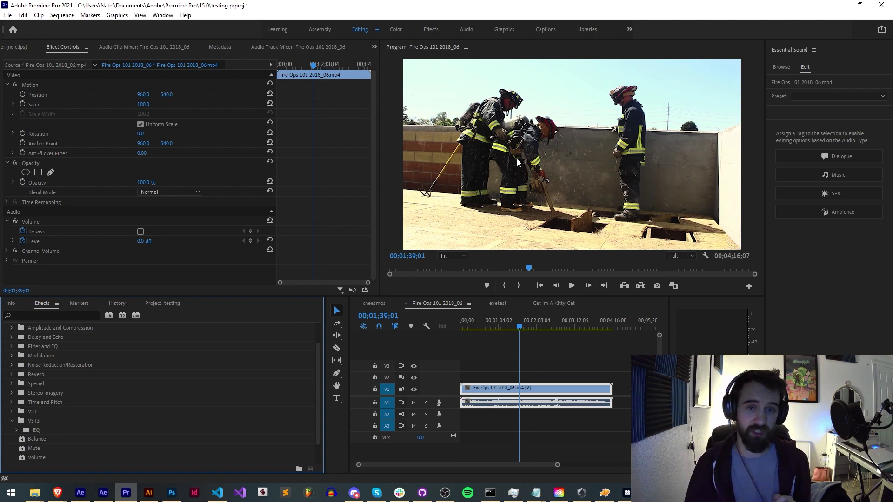
{"action": "left_click", "coordinate": [408, 45]}
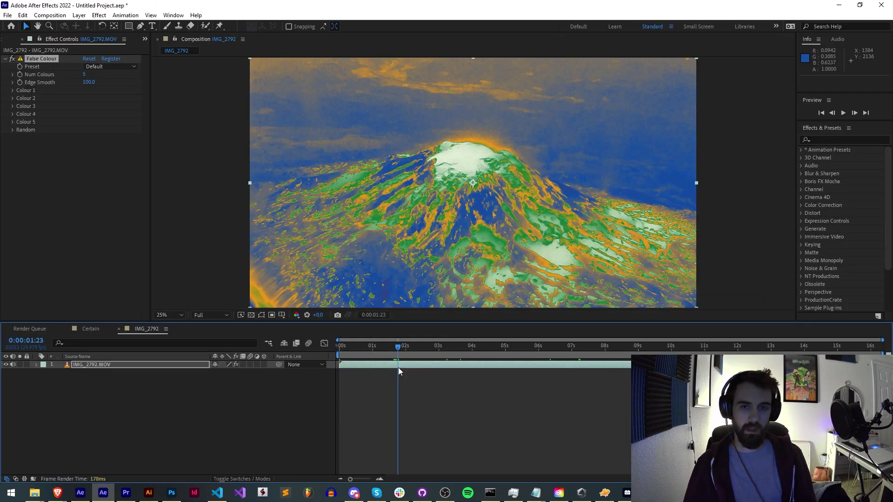
Expand False Colour's Random and Colour 3–5 groups and scrub the mountain footage to about 04:02.
{"action": "left_click_drag", "start_coordinate": [398, 367], "coordinate": [419, 365]}
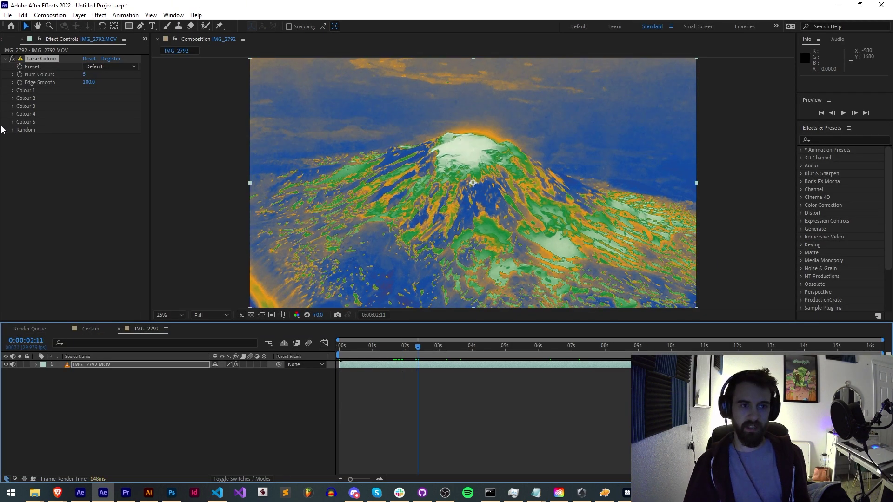
{"action": "left_click", "coordinate": [13, 130]}
{"action": "left_click", "coordinate": [12, 122]}
{"action": "left_click", "coordinate": [13, 114]}
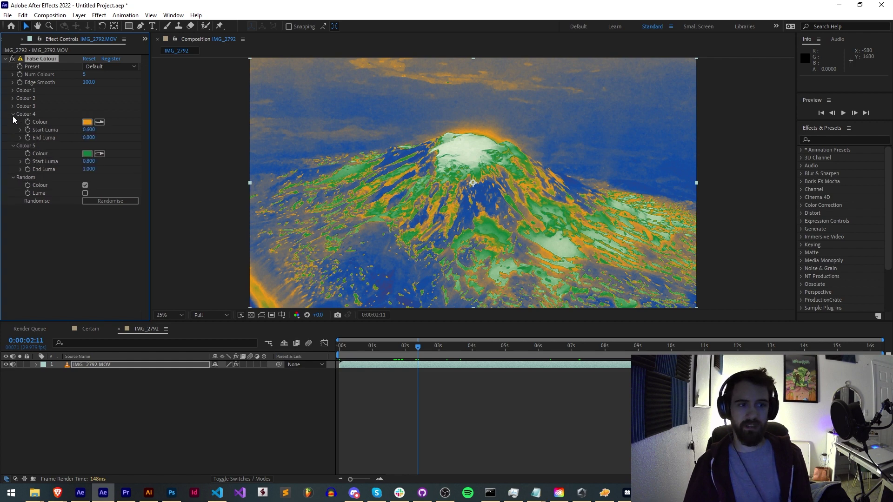
{"action": "left_click", "coordinate": [12, 106]}
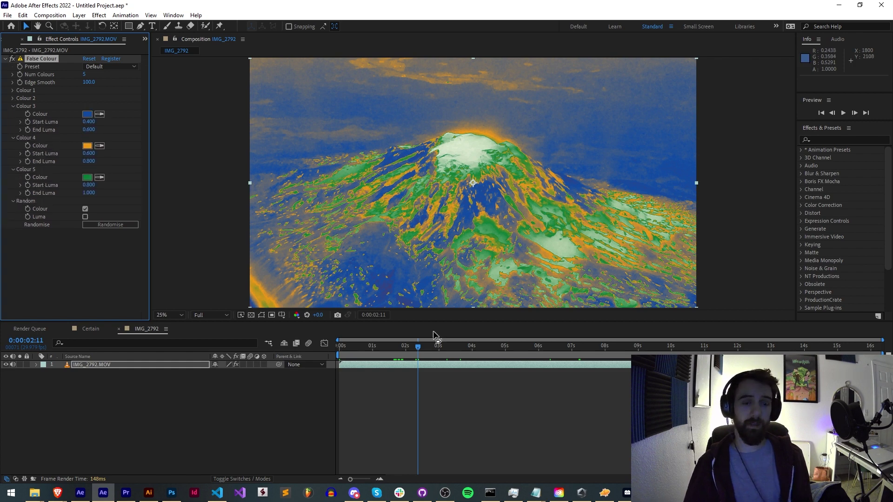
{"action": "left_click_drag", "start_coordinate": [425, 348], "coordinate": [510, 353]}
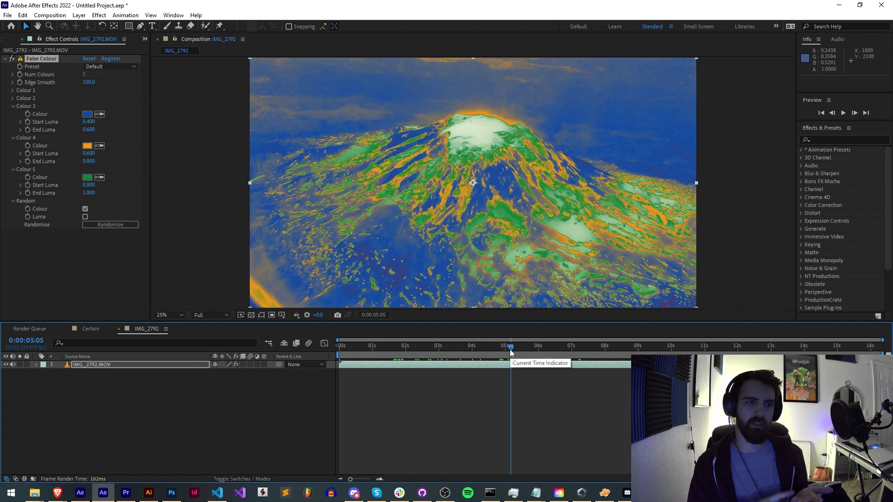
Reveal the Num Colours 1–5 slider, then dismiss After Effects 2021's disk-cache warning.
{"action": "left_click", "coordinate": [13, 74]}
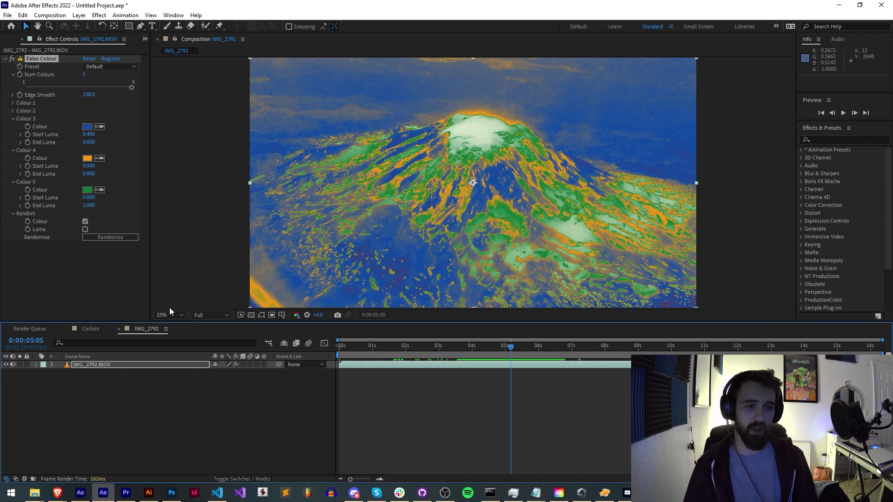
{"action": "left_click", "coordinate": [80, 492]}
{"action": "left_click", "coordinate": [223, 285]}
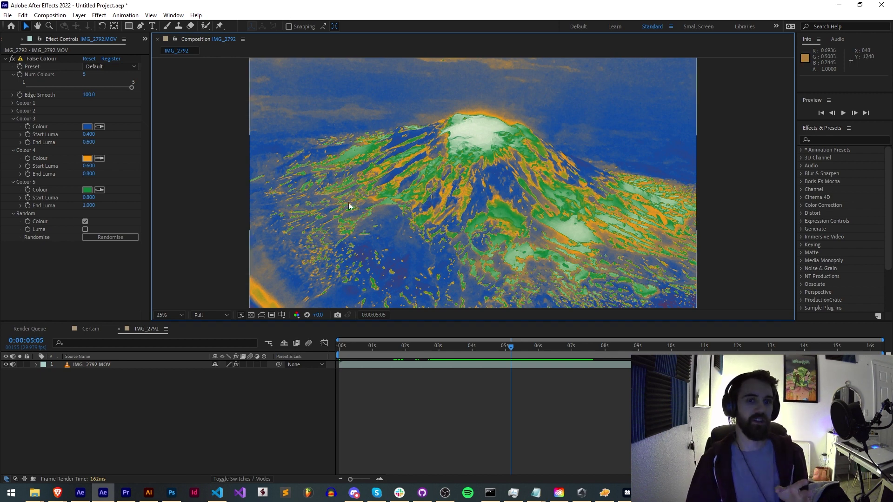
Select the False Colour effect and move the current time to 0:00:08:27.
{"action": "left_click", "coordinate": [60, 39]}
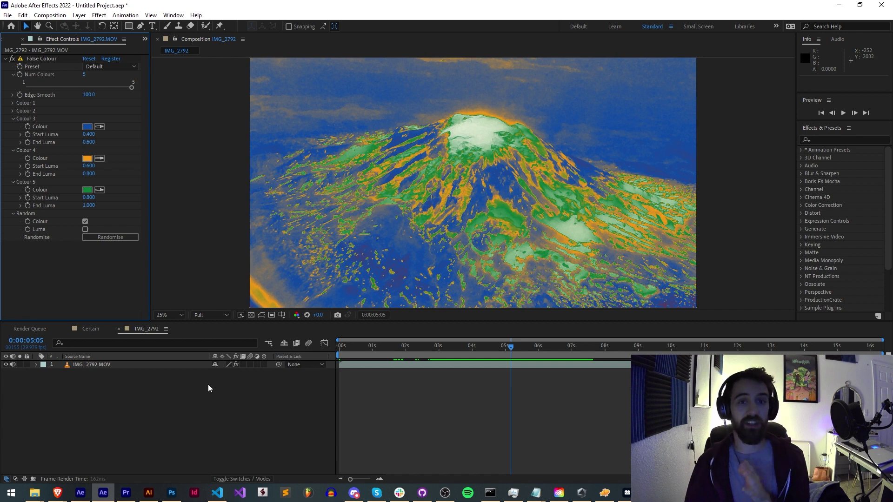
{"action": "left_click", "coordinate": [52, 60]}
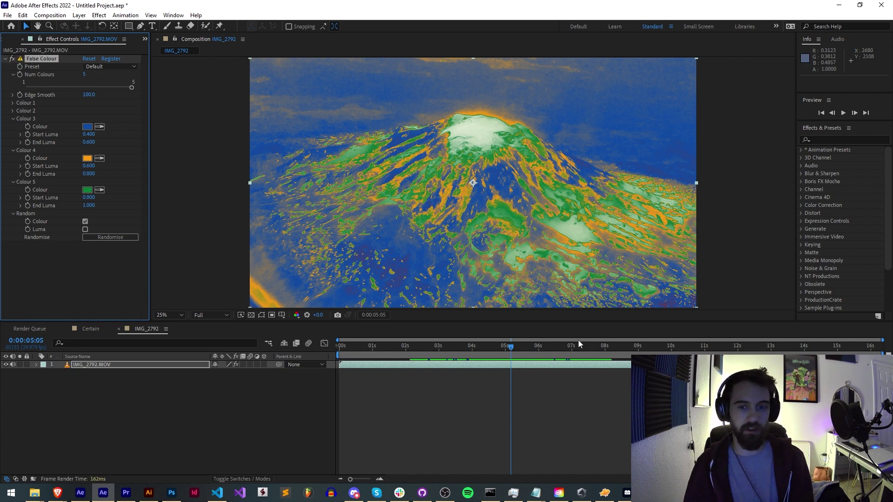
{"action": "left_click", "coordinate": [636, 347]}
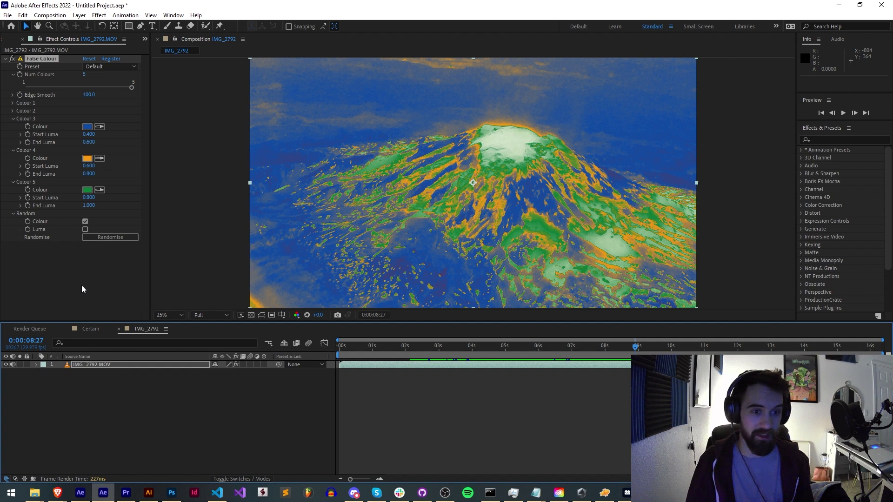
Look through the File menu, show the Project panel's items, then bring Photoshop forward.
{"action": "left_click", "coordinate": [64, 93]}
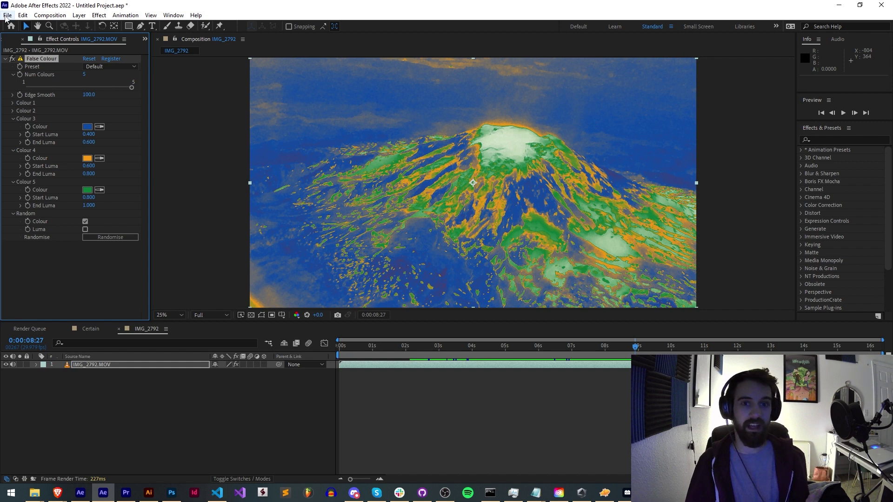
{"action": "left_click", "coordinate": [8, 15]}
{"action": "key", "text": "ctrl+0"}
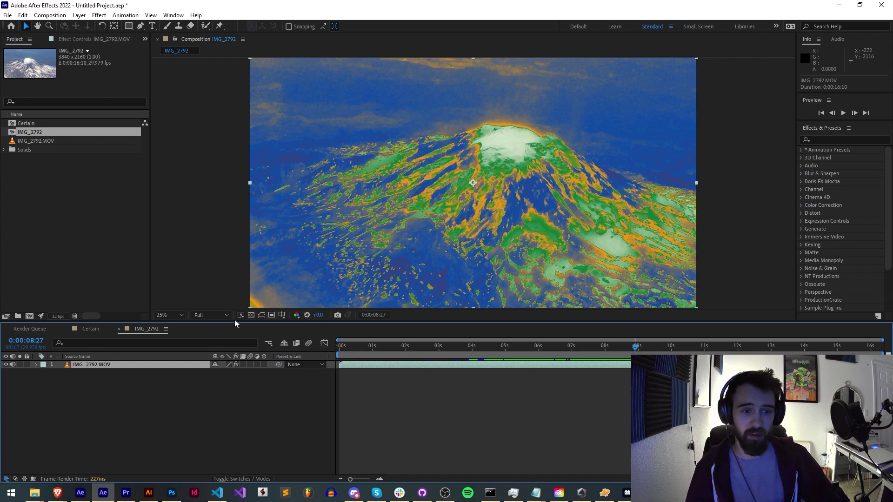
{"action": "left_click", "coordinate": [171, 492]}
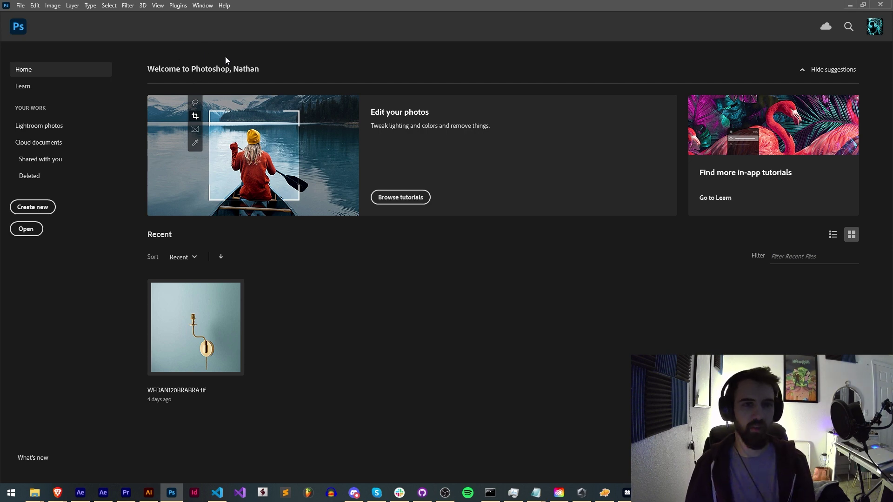
View Photoshop's Window > Extensions (legacy) submenu.
{"action": "left_click", "coordinate": [202, 5]}
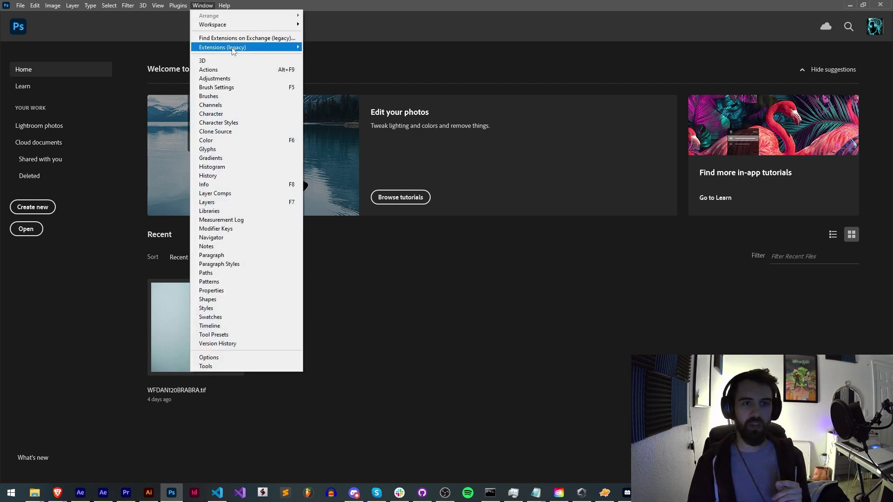
{"action": "mouse_move", "coordinate": [233, 51]}
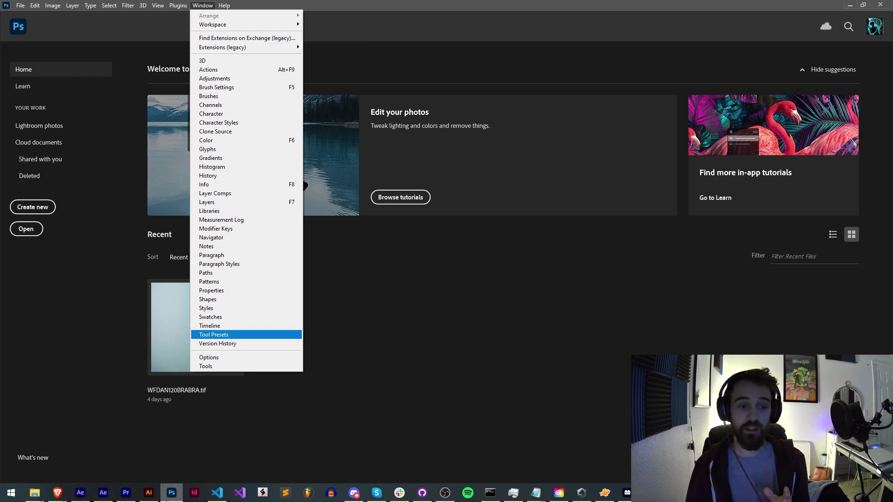
Check Illustrator's Window > Extensions list (All Timer, AtomX, Libraries), then open Premiere Pro's Window menu.
{"action": "left_click", "coordinate": [149, 492]}
{"action": "left_click", "coordinate": [195, 10]}
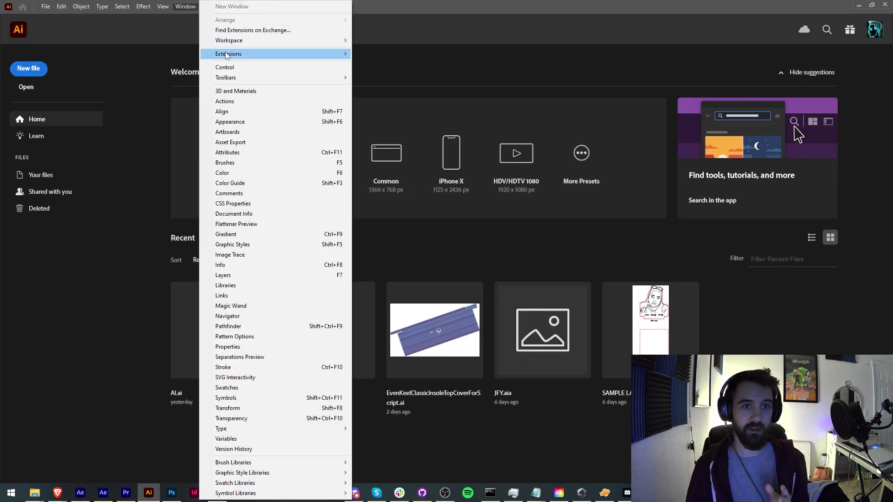
{"action": "mouse_move", "coordinate": [227, 56]}
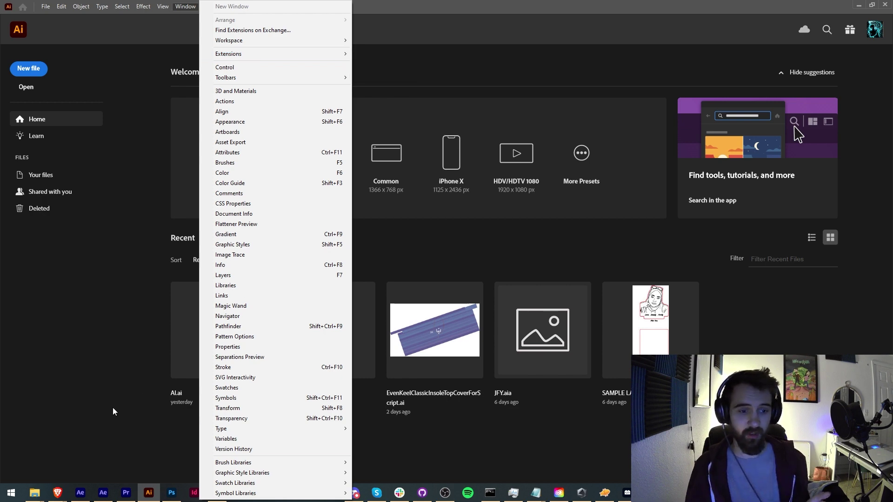
{"action": "left_click", "coordinate": [118, 469]}
{"action": "left_click", "coordinate": [126, 493]}
{"action": "left_click", "coordinate": [162, 15]}
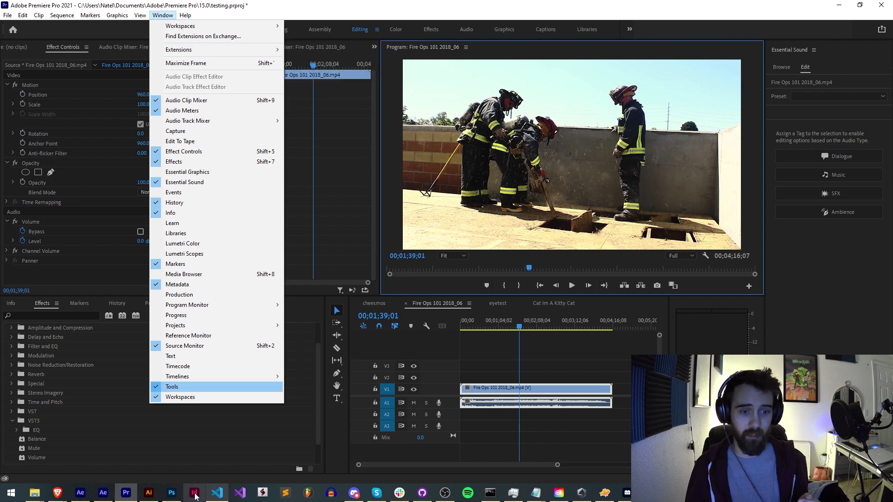
Compare Photoshop's legacy extensions (Adobe Color Themes, All Timer, AtomX) with its Plugins menu list.
{"action": "left_click", "coordinate": [173, 494]}
{"action": "left_click", "coordinate": [202, 5]}
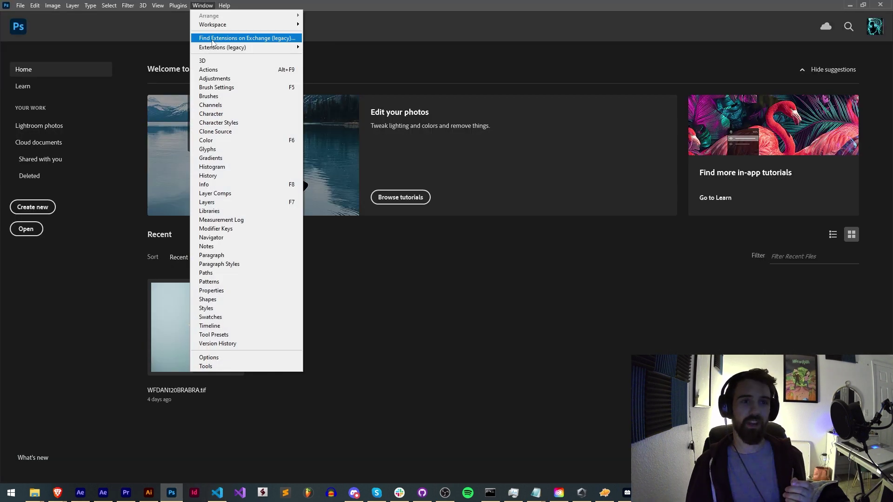
{"action": "mouse_move", "coordinate": [211, 52]}
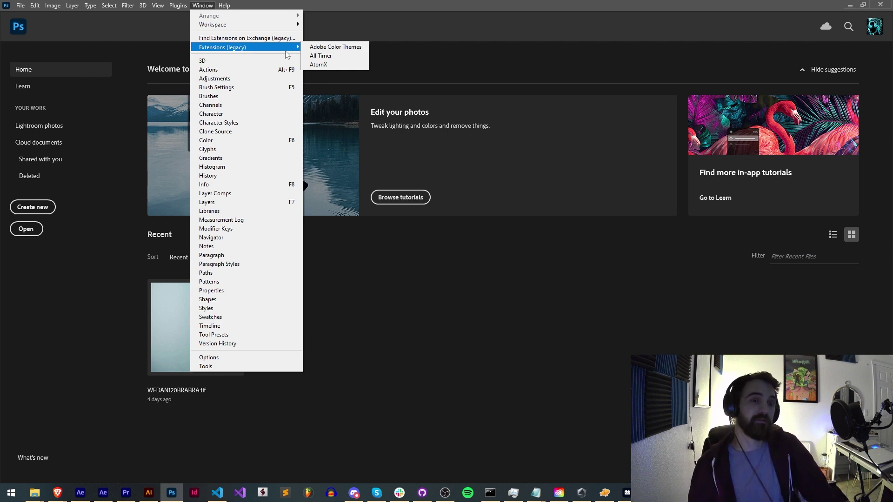
{"action": "left_click", "coordinate": [178, 5]}
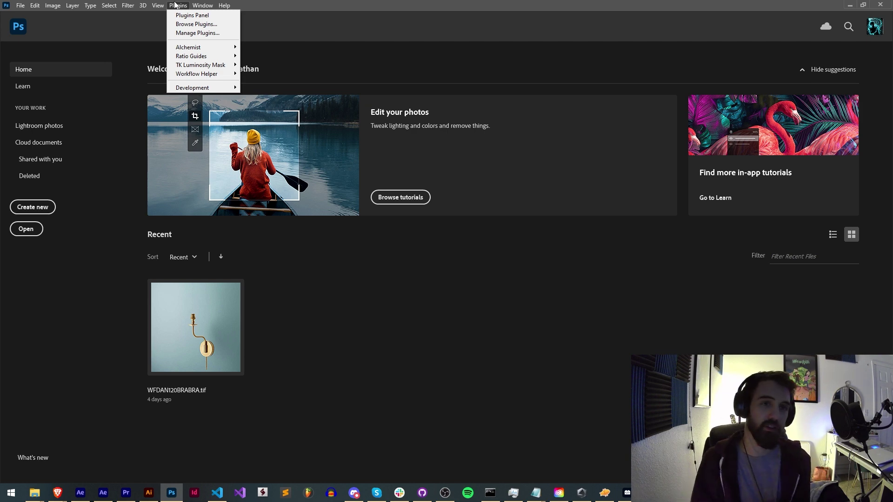
{"action": "mouse_move", "coordinate": [196, 5]}
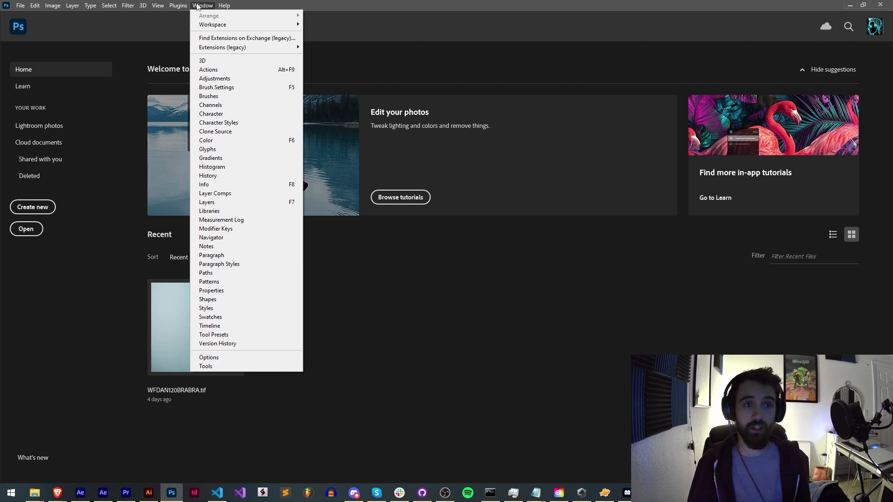
{"action": "mouse_move", "coordinate": [216, 51]}
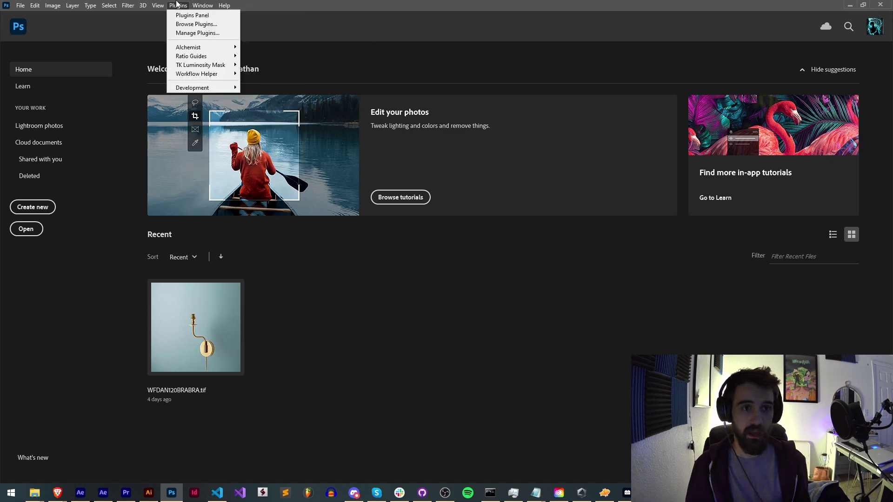
Launch the Alchemist plugin, then open the Ratio Guides panel from Plugins > Ratio Guides.
{"action": "left_click", "coordinate": [259, 47]}
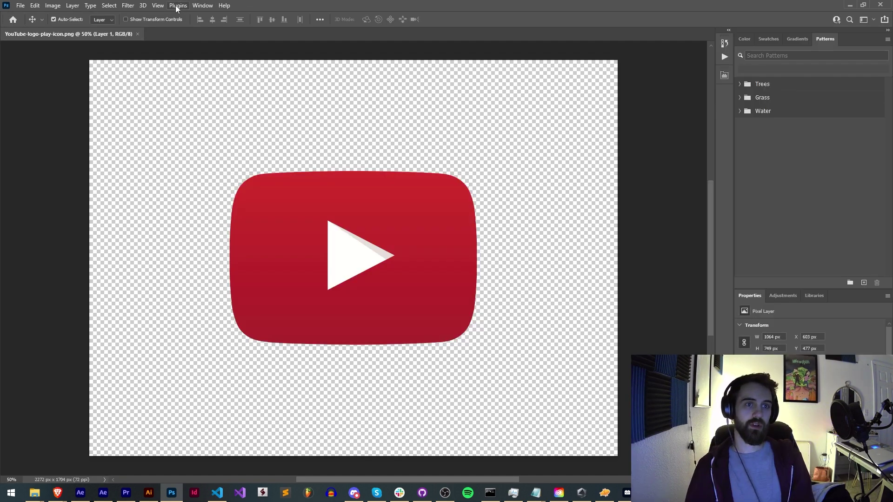
{"action": "left_click", "coordinate": [177, 5]}
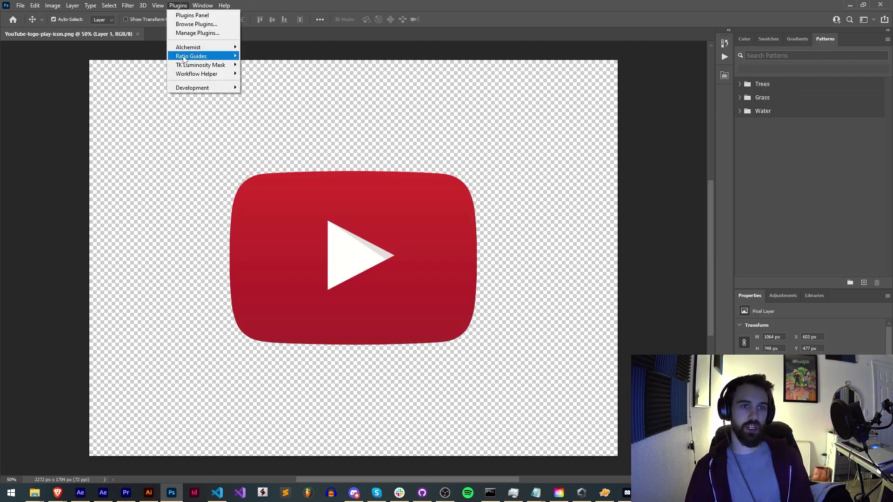
{"action": "mouse_move", "coordinate": [209, 56]}
{"action": "left_click", "coordinate": [272, 57]}
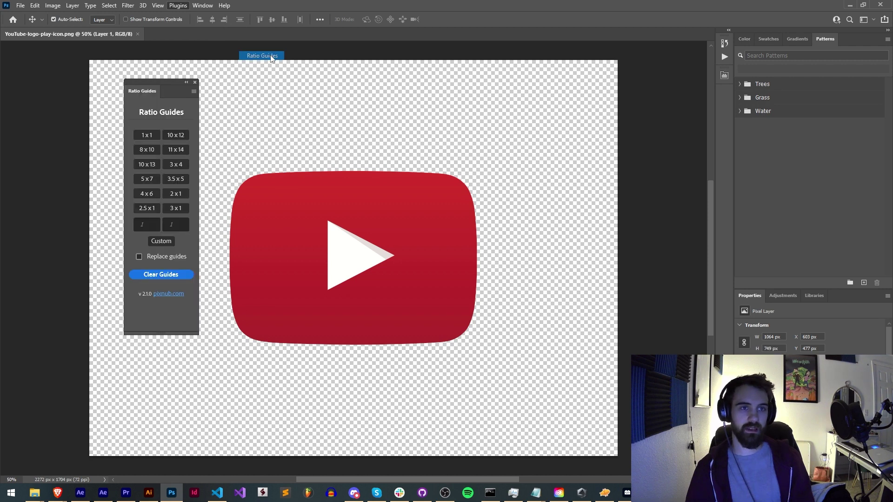
Dock Ratio Guides in the right dock and widen the History, Actions and All Timer column.
{"action": "left_click_drag", "start_coordinate": [201, 83], "coordinate": [376, 104]}
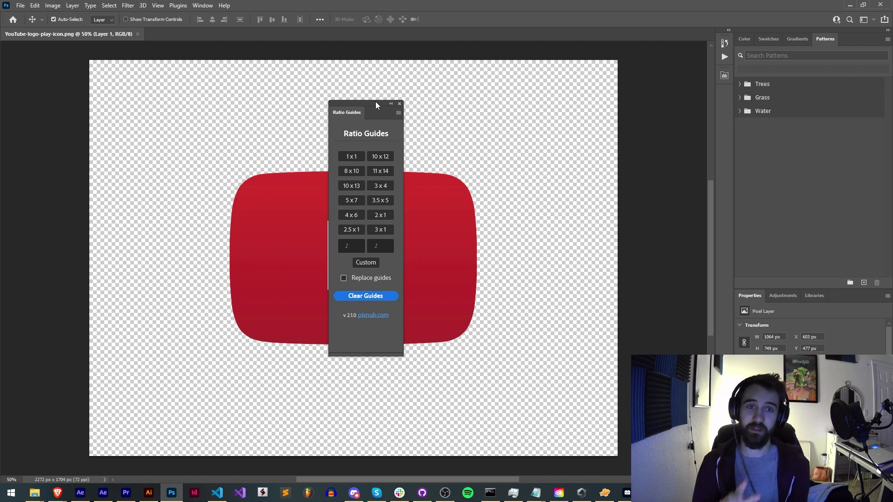
{"action": "left_click_drag", "start_coordinate": [375, 102], "coordinate": [732, 106]}
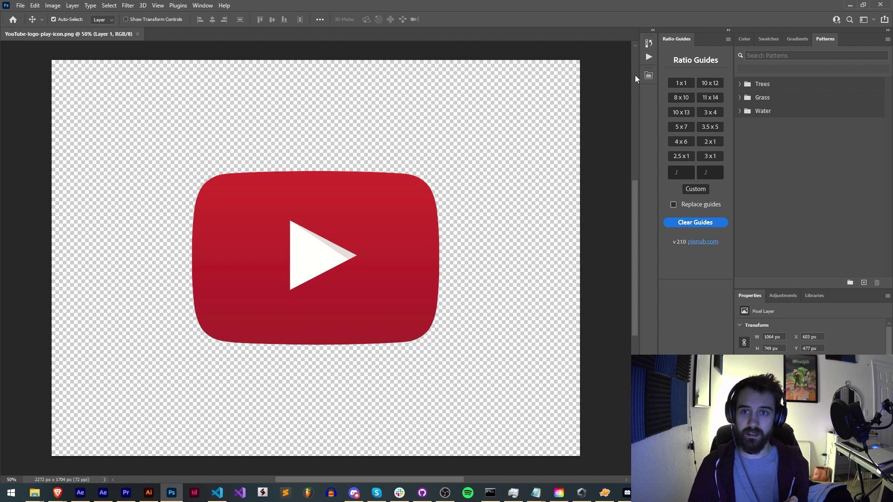
{"action": "left_click_drag", "start_coordinate": [640, 77], "coordinate": [605, 82]}
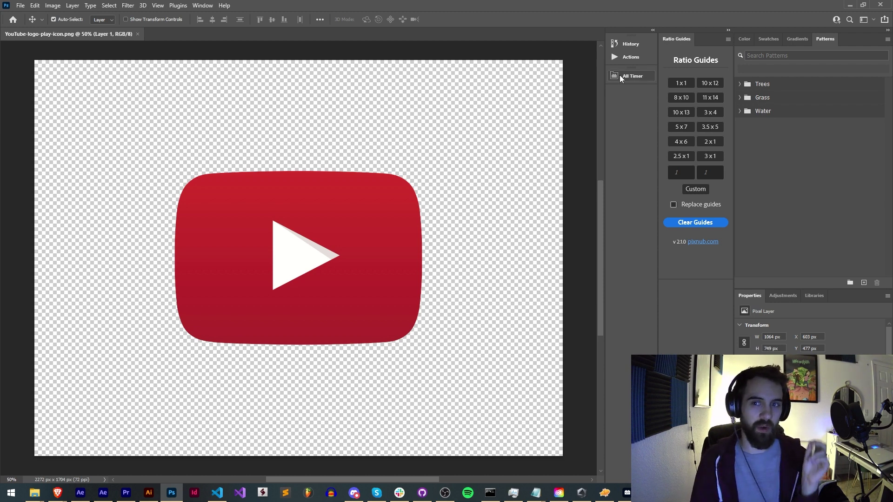
{"action": "left_click_drag", "start_coordinate": [604, 199], "coordinate": [537, 204]}
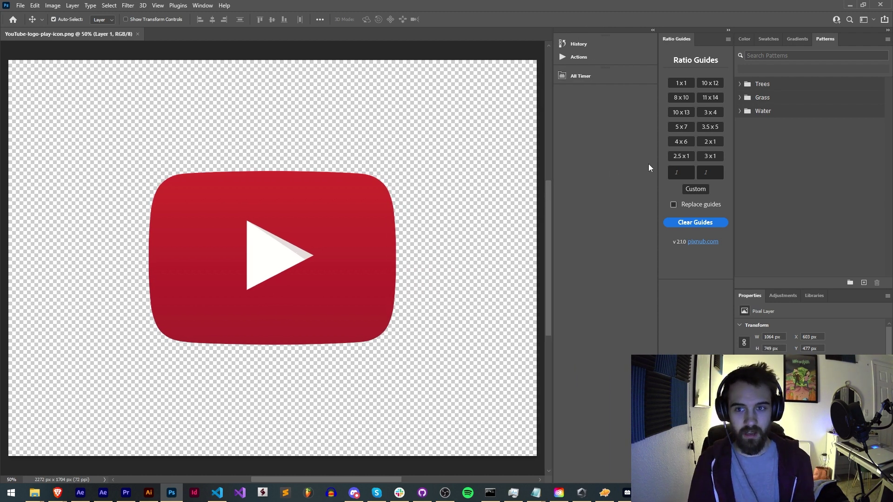
{"action": "left_click", "coordinate": [688, 99]}
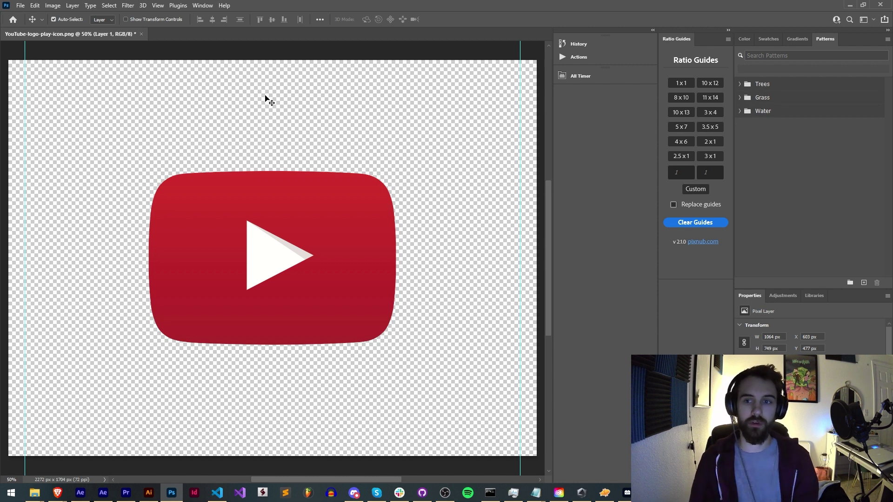
{"action": "left_click_drag", "start_coordinate": [670, 38], "coordinate": [467, 59]}
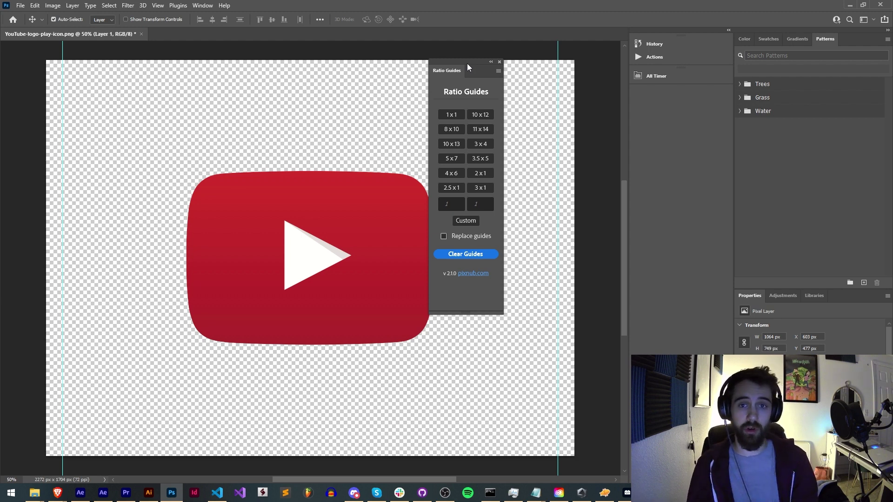
{"action": "left_click_drag", "start_coordinate": [467, 64], "coordinate": [441, 46]}
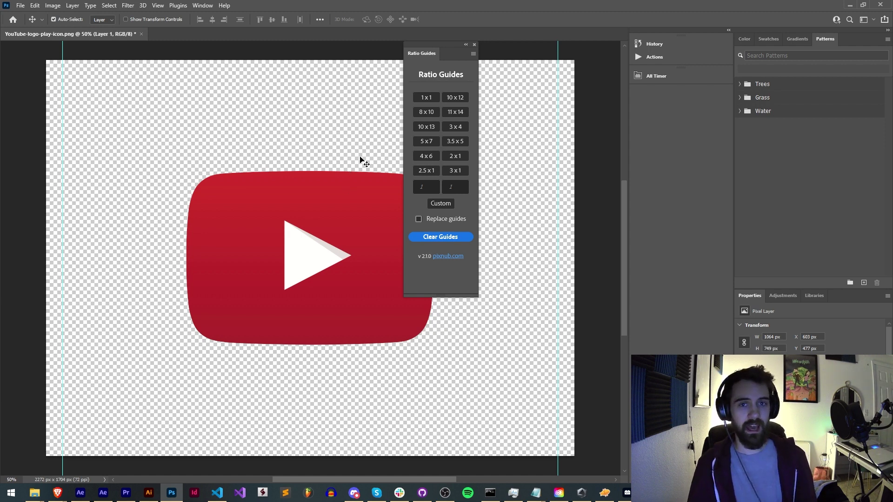
{"action": "left_click_drag", "start_coordinate": [447, 44], "coordinate": [436, 45]}
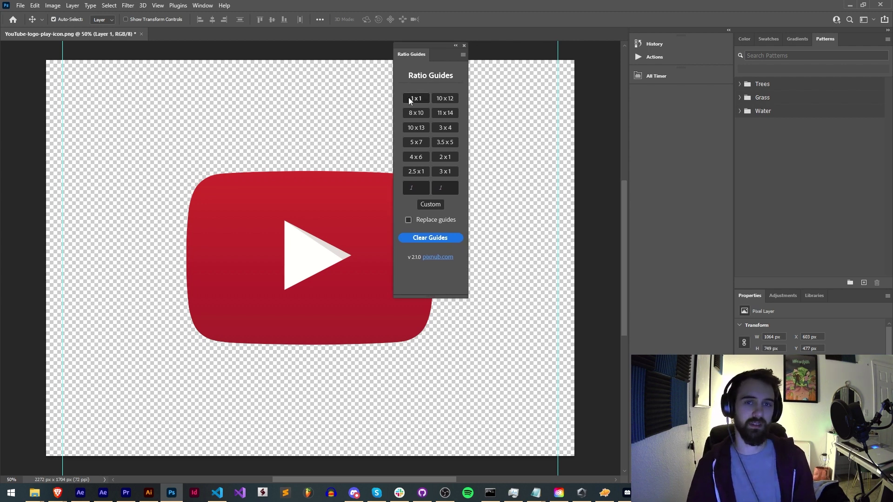
{"action": "left_click_drag", "start_coordinate": [417, 42], "coordinate": [421, 48]}
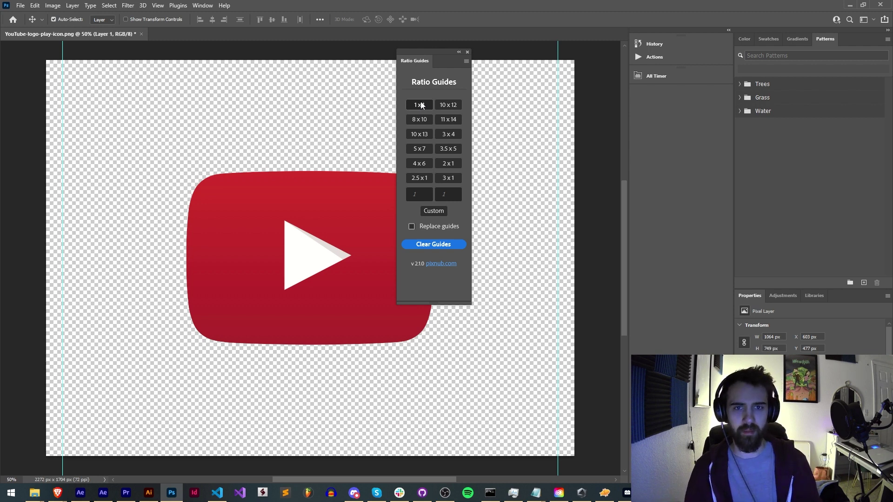
{"action": "left_click_drag", "start_coordinate": [435, 51], "coordinate": [422, 63]}
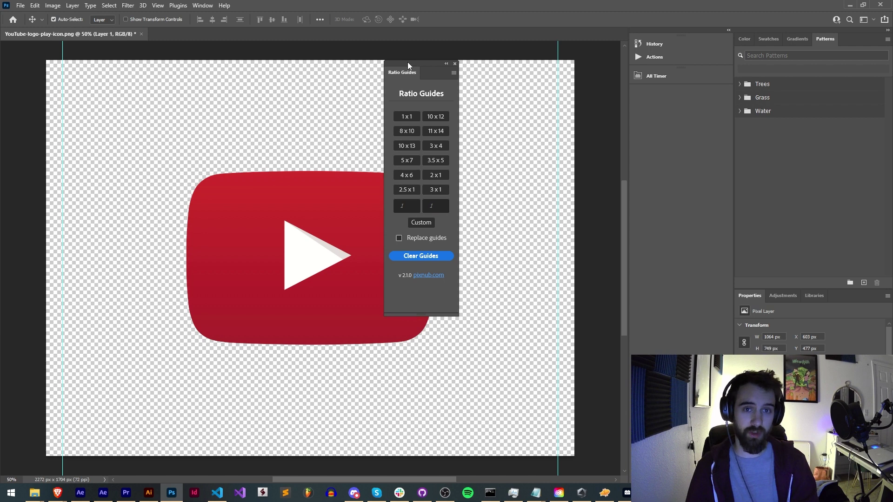
{"action": "left_click_drag", "start_coordinate": [407, 62], "coordinate": [392, 41]}
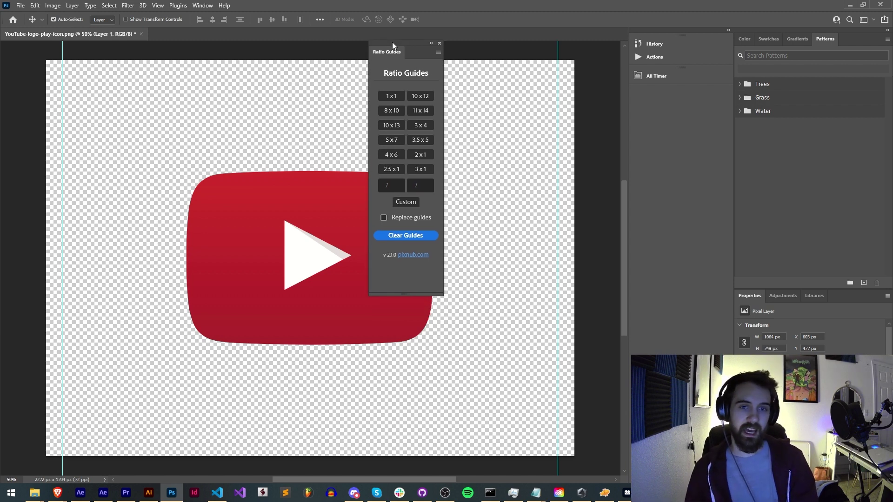
{"action": "left_click_drag", "start_coordinate": [392, 42], "coordinate": [393, 43]}
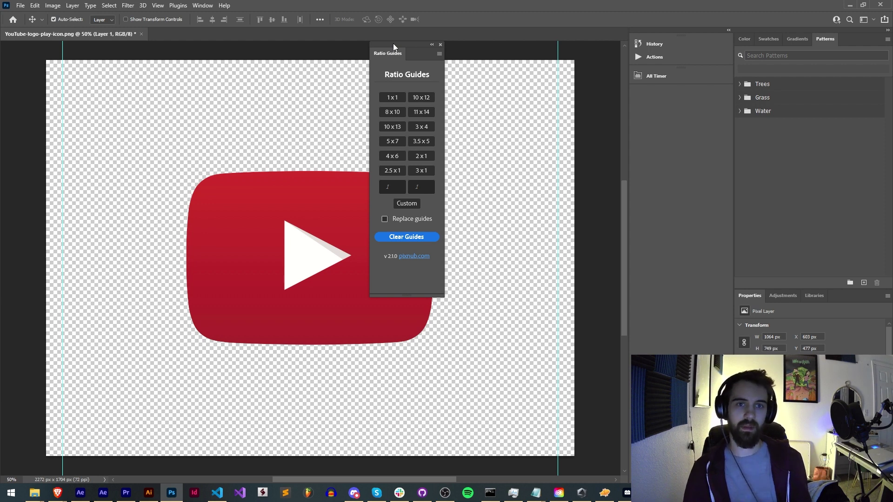
Reposition the Ratio Guides panel off the logo, dismissing the accidentally opened Select menu.
{"action": "left_click_drag", "start_coordinate": [393, 45], "coordinate": [459, 61]}
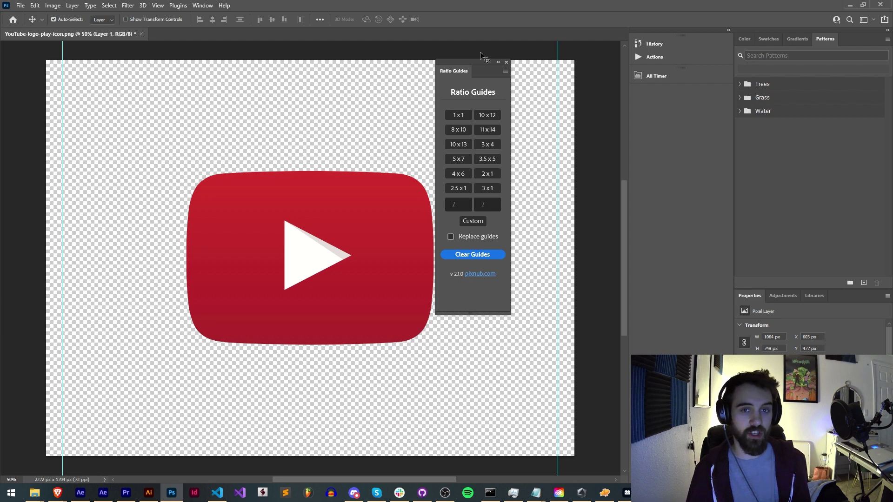
{"action": "left_click_drag", "start_coordinate": [467, 60], "coordinate": [465, 60]}
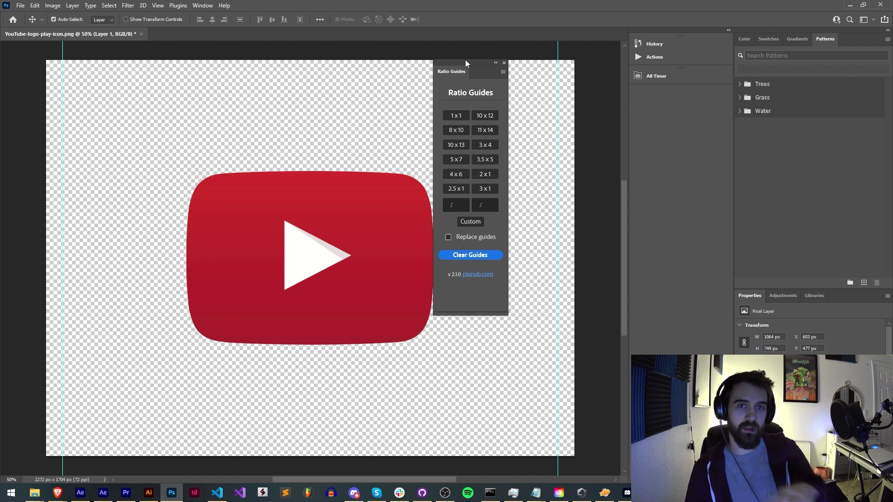
{"action": "left_click_drag", "start_coordinate": [465, 59], "coordinate": [467, 60]}
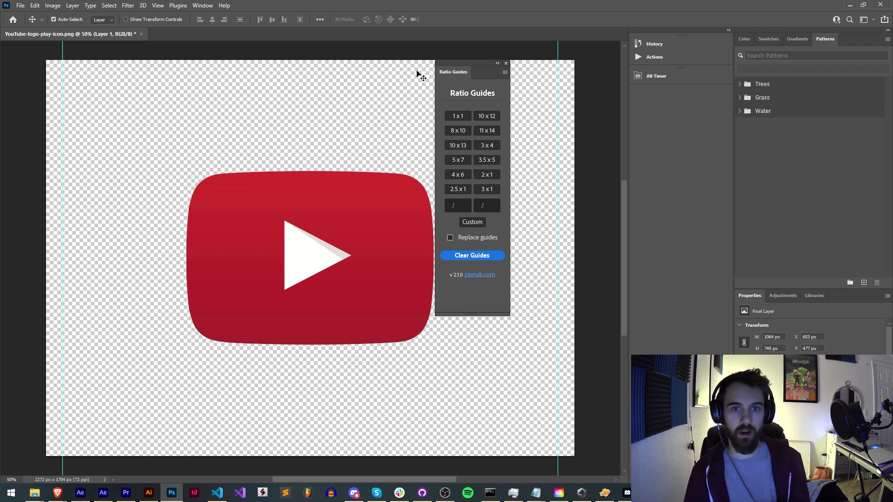
{"action": "left_click_drag", "start_coordinate": [465, 59], "coordinate": [456, 60]}
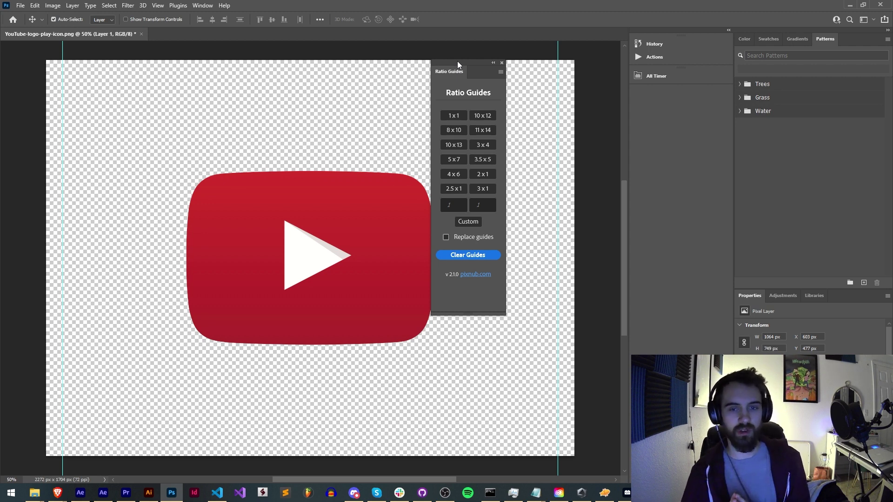
{"action": "left_click_drag", "start_coordinate": [457, 61], "coordinate": [431, 63]}
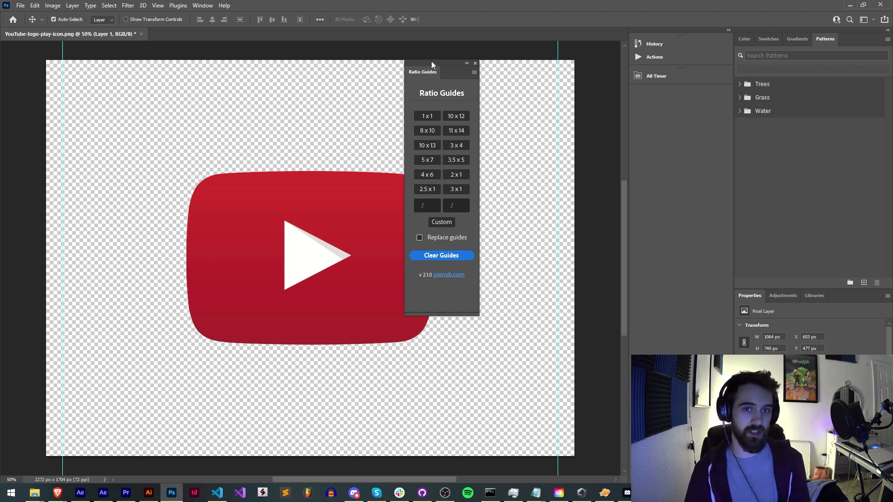
{"action": "left_click_drag", "start_coordinate": [431, 61], "coordinate": [429, 62]}
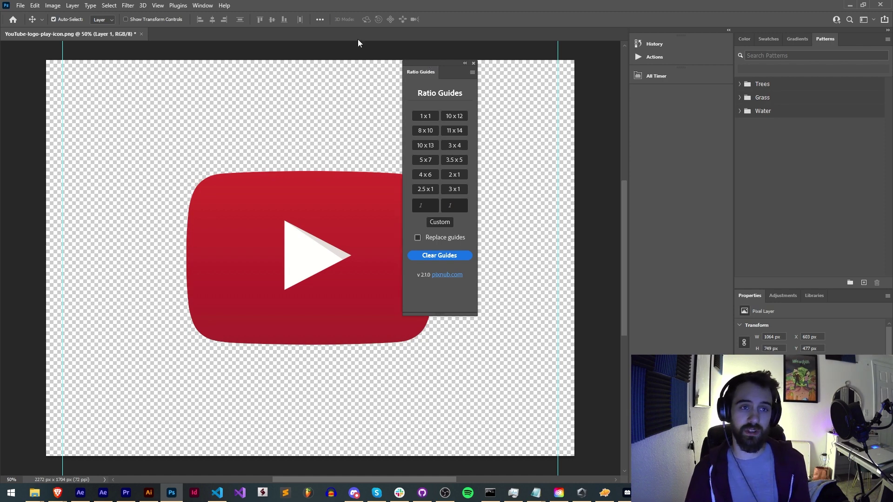
{"action": "key", "text": "alt+s"}
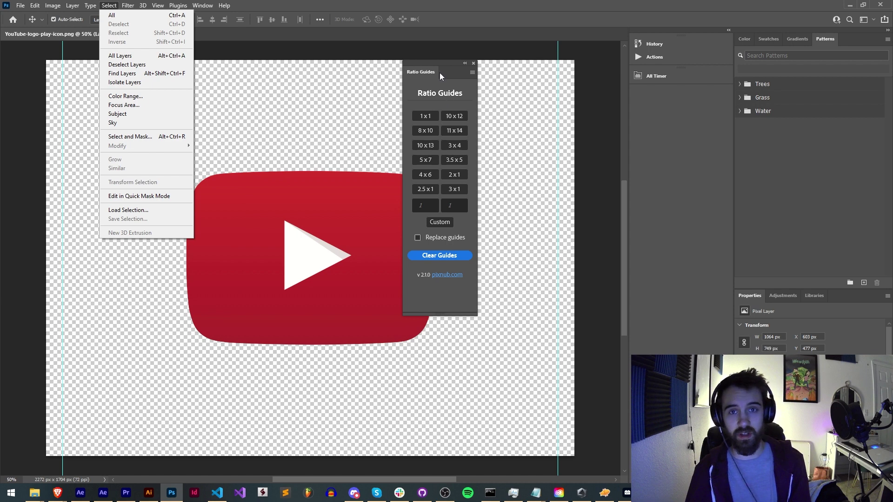
{"action": "left_click", "coordinate": [439, 73]}
{"action": "mouse_move", "coordinate": [443, 64]}
{"action": "left_mouse_down"}
{"action": "mouse_move", "coordinate": [482, 85]}
{"action": "mouse_move", "coordinate": [427, 65]}
{"action": "left_mouse_up"}
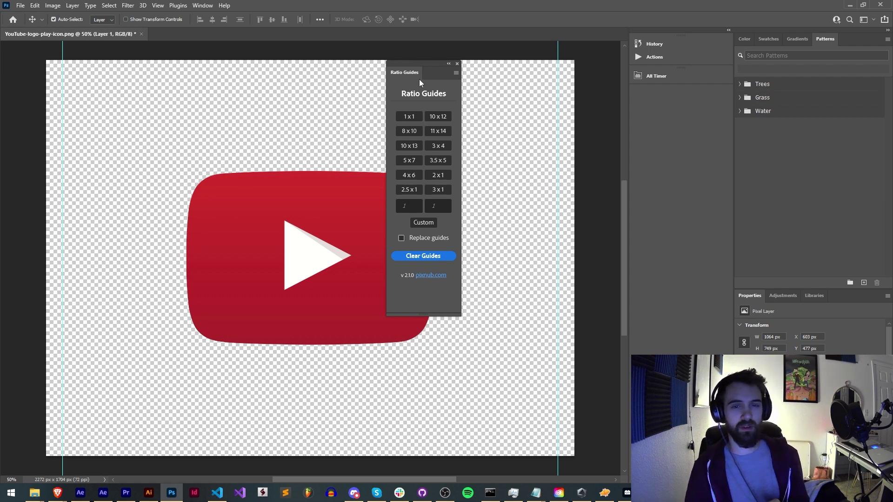
Add guides for a centred 1 x 1 square and nudge the Ratio Guides panel left.
{"action": "left_click", "coordinate": [407, 118]}
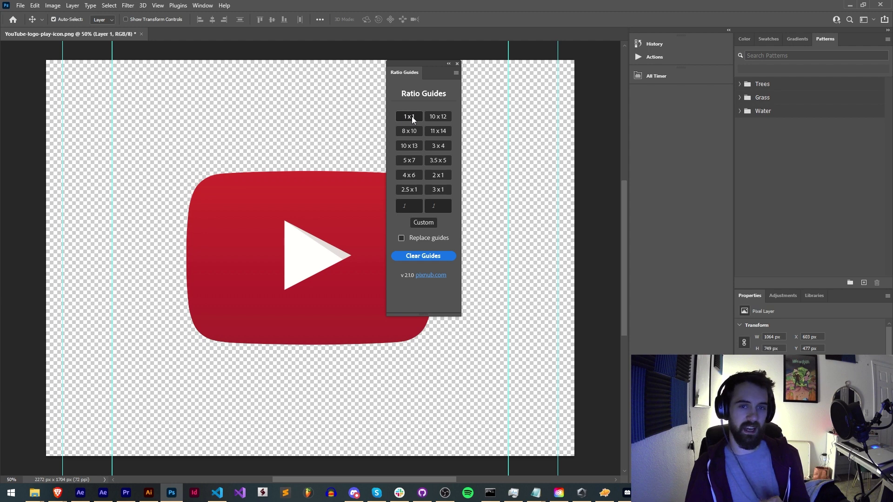
{"action": "left_click_drag", "start_coordinate": [420, 62], "coordinate": [412, 63]}
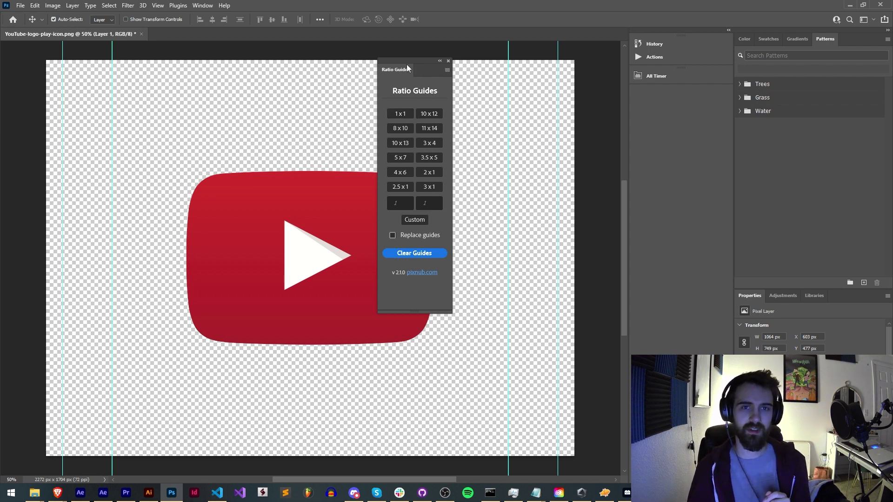
{"action": "left_click_drag", "start_coordinate": [407, 65], "coordinate": [401, 63]}
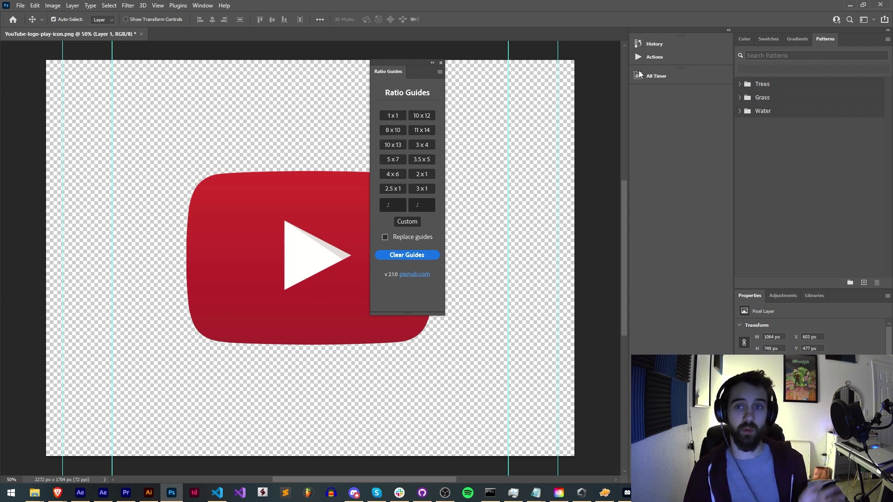
Show the Actions list, select the Deep Royal Blue Solid 1 layer, and bring up Discord.
{"action": "left_click", "coordinate": [691, 55]}
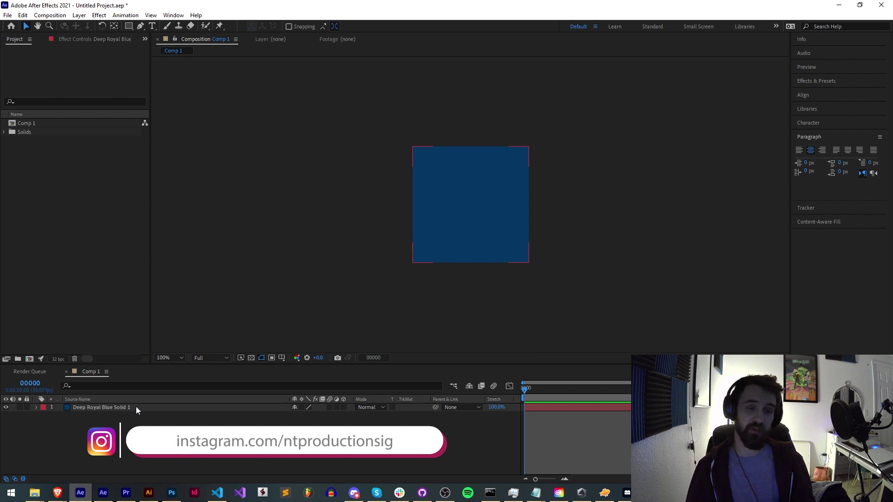
{"action": "left_click", "coordinate": [116, 407]}
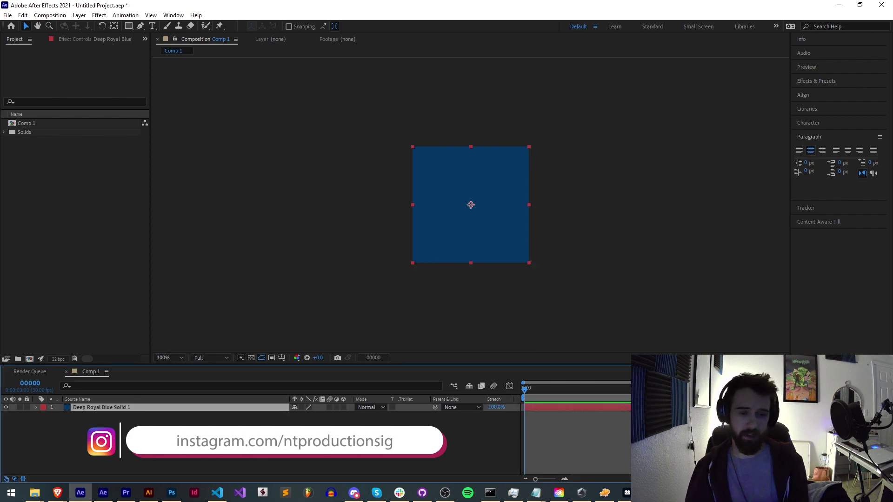
{"action": "left_click", "coordinate": [354, 492]}
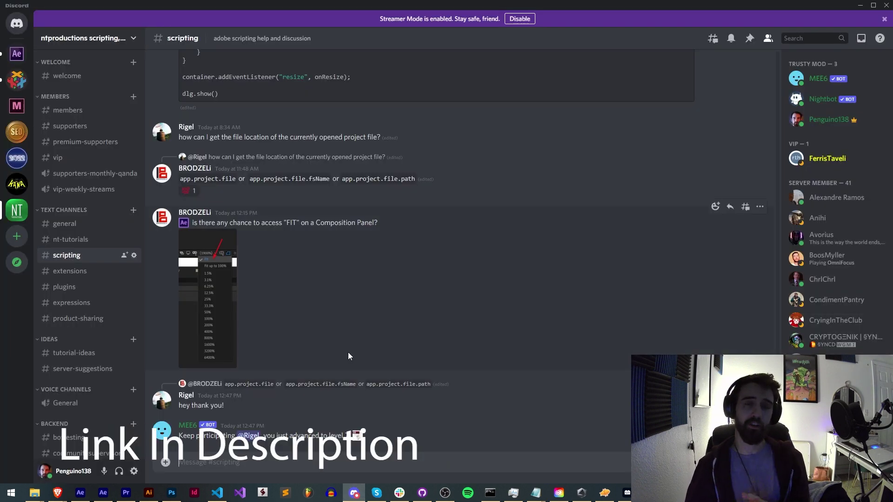
Open the #extensions channel of the scripting server.
{"action": "left_click", "coordinate": [74, 270]}
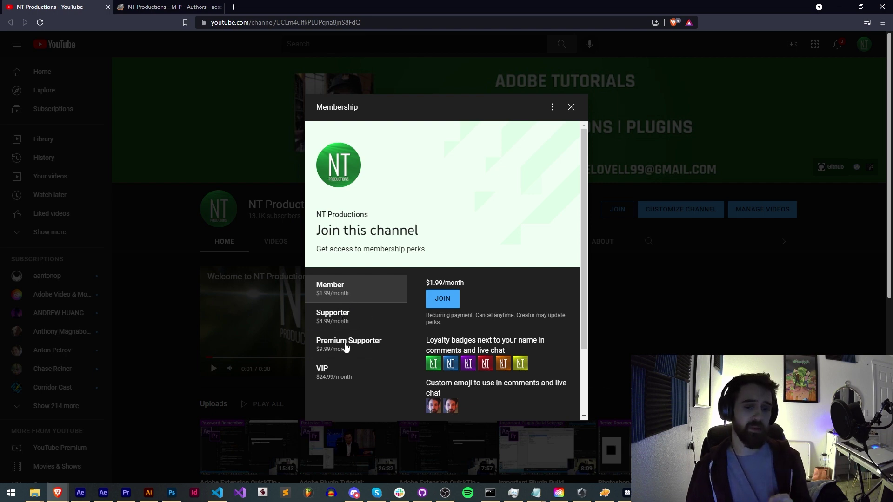
Review the VIP and Supporter membership perks, then go to the NT Productions aescripts page.
{"action": "scroll", "coordinate": [365, 373], "scroll_direction": "down", "scroll_amount": 1}
{"action": "left_click", "coordinate": [364, 335]}
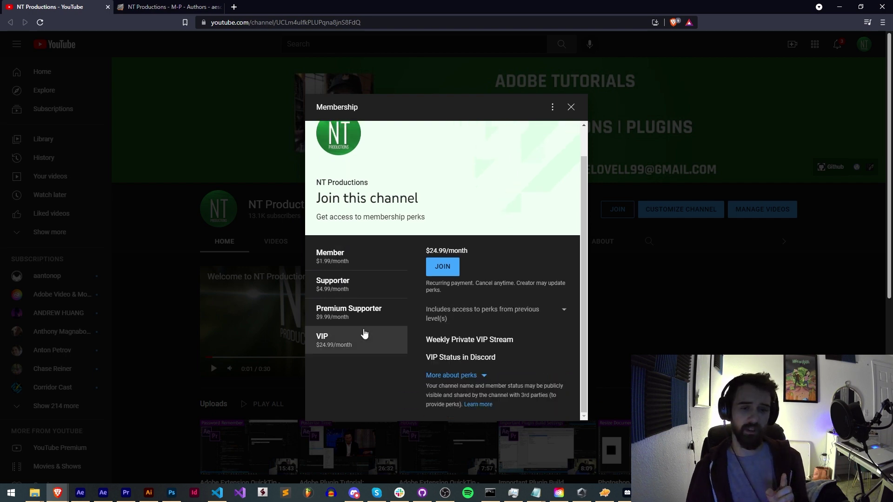
{"action": "left_click", "coordinate": [369, 281]}
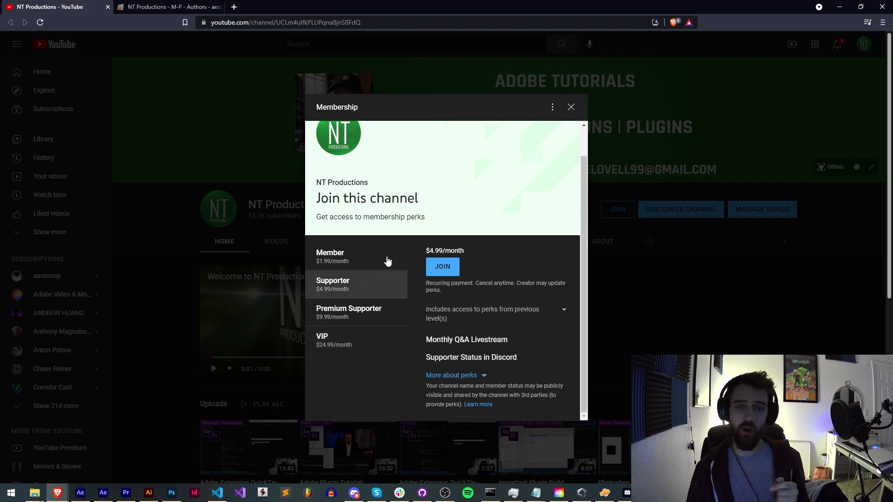
{"action": "left_click", "coordinate": [174, 6]}
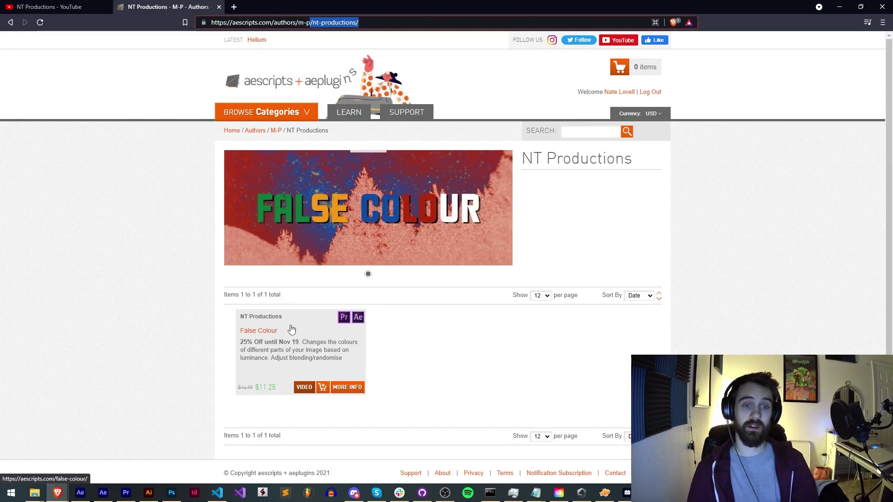
Look over the False Colour product card, then return to After Effects.
{"action": "mouse_move", "coordinate": [329, 337]}
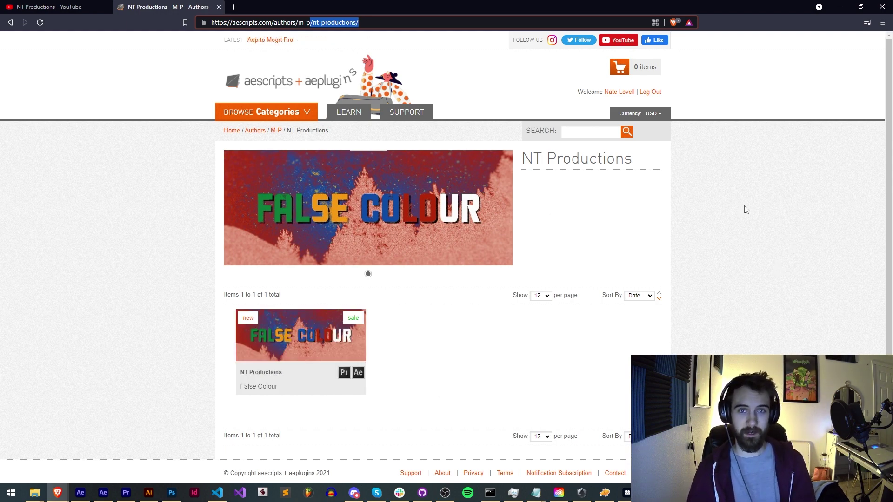
{"action": "key", "text": "alt+Tab"}
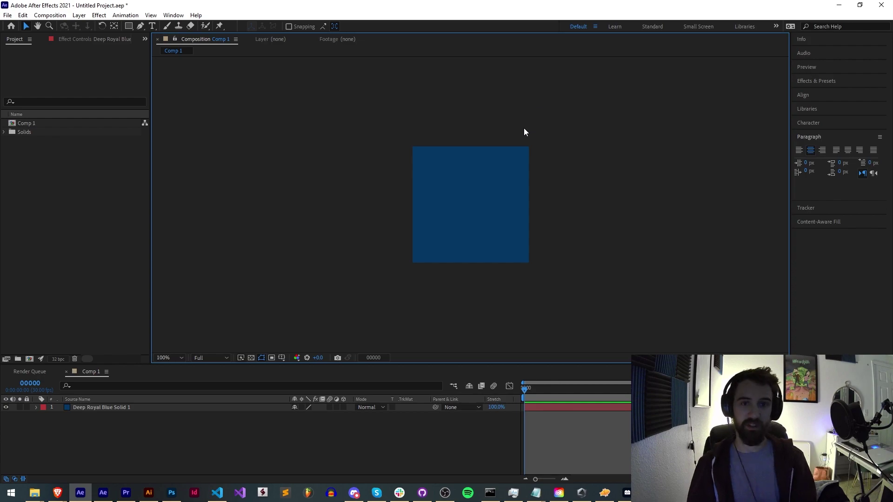